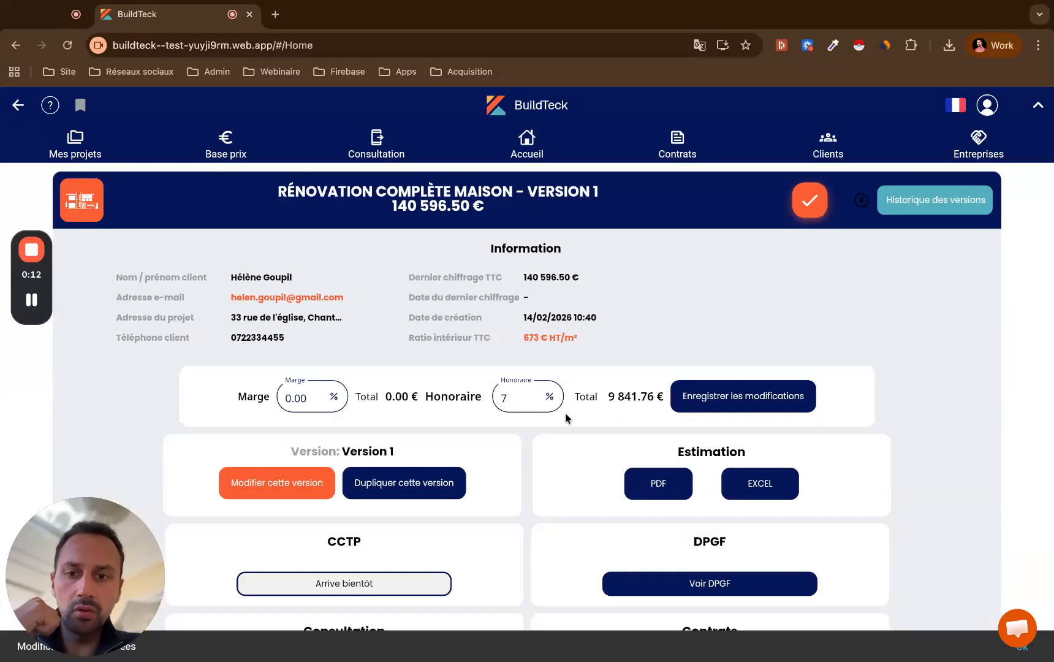
pyautogui.scroll(-2, 537, 501)
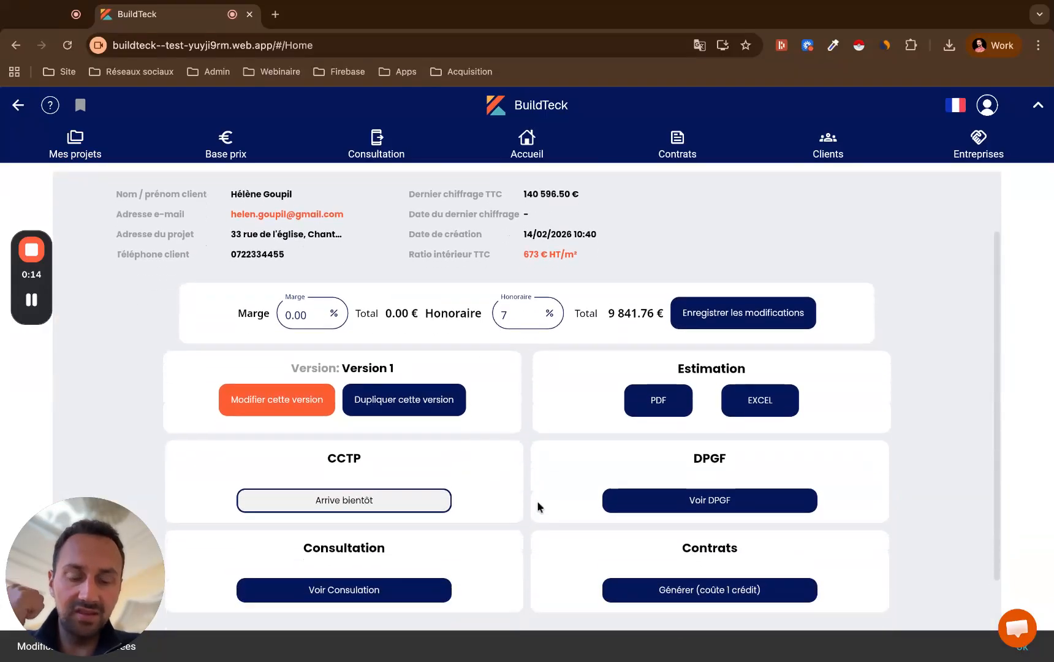
pyautogui.scroll(-1, 522, 501)
pyautogui.scroll(3, 548, 455)
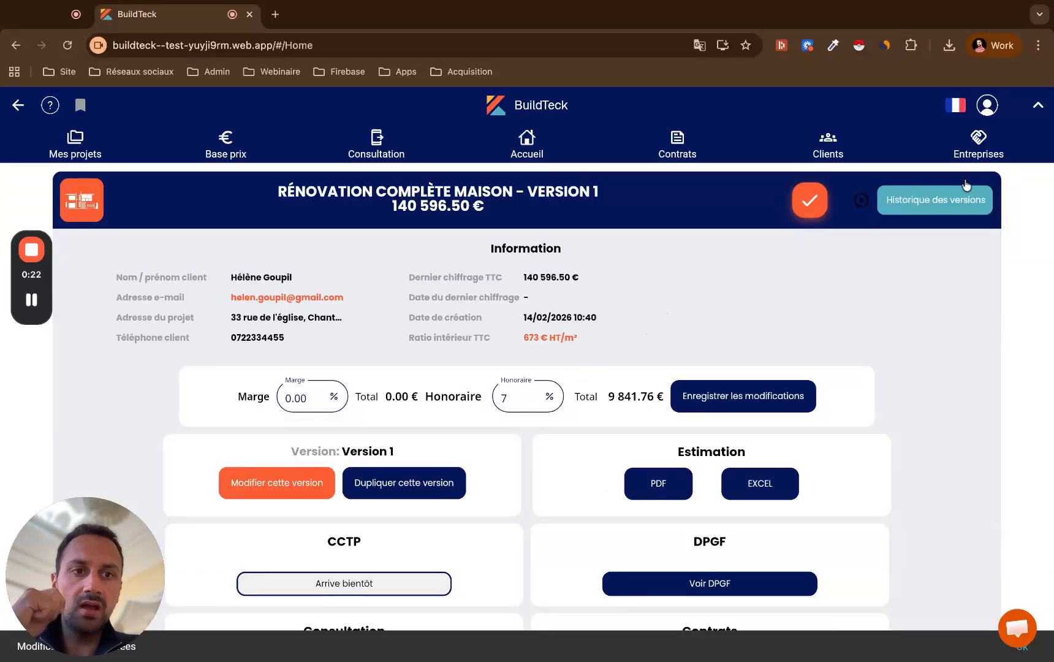
# Open the contract templates (Mes modèles de contrats) from the account page.
pyautogui.click(987, 105)
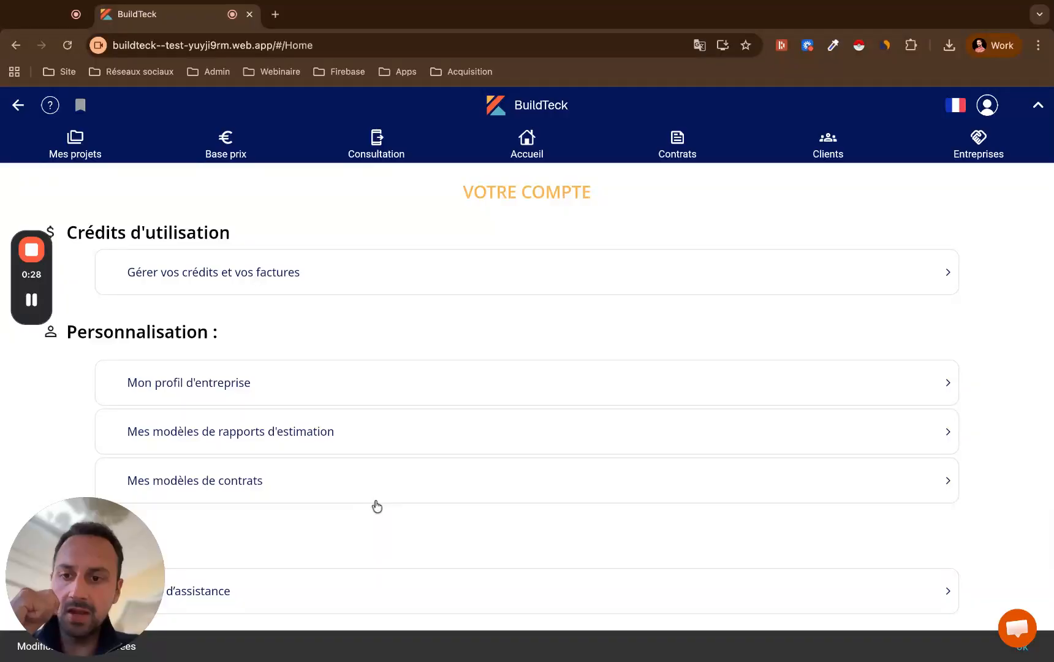
pyautogui.scroll(-2, 387, 484)
pyautogui.click(432, 432)
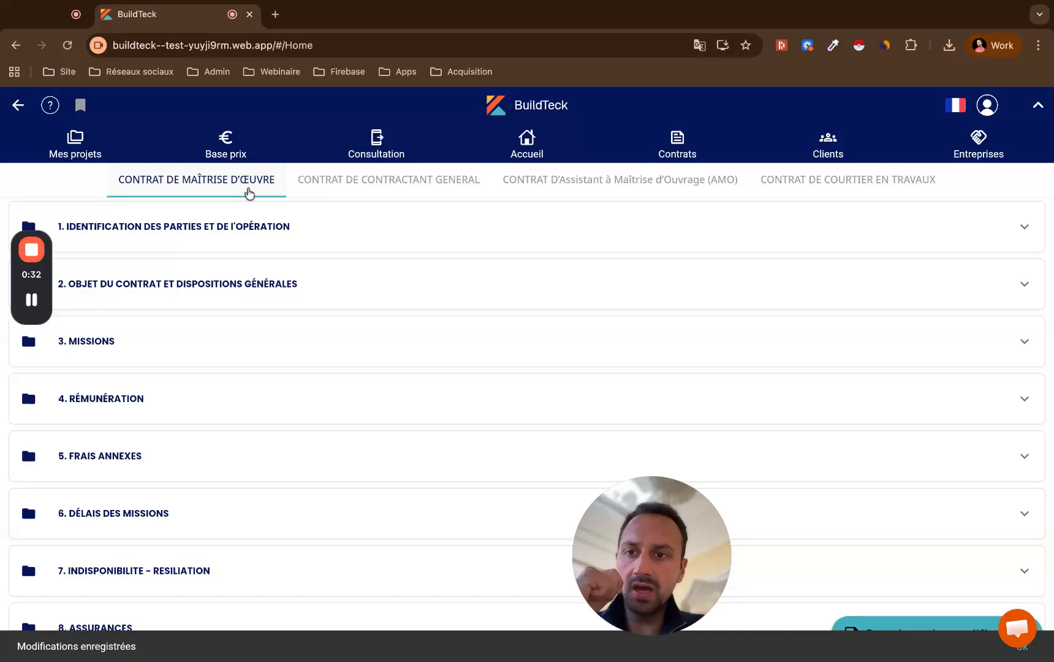
# View the contractant général, AMO and courtier en travaux templates, then return to the maîtrise d'œuvre contract.
pyautogui.click(367, 191)
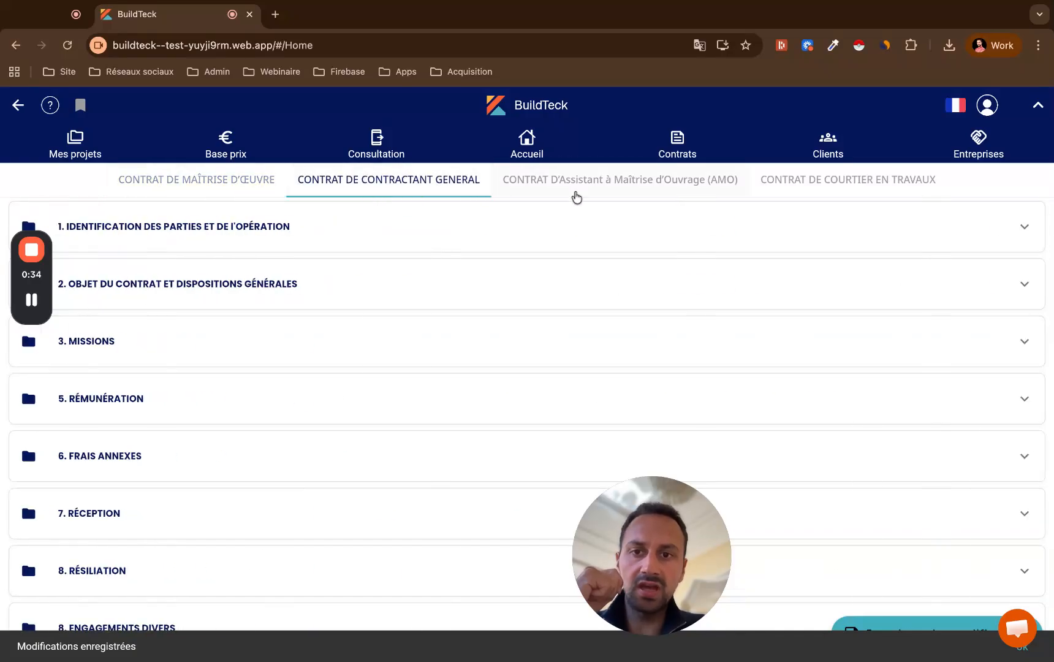
pyautogui.click(596, 186)
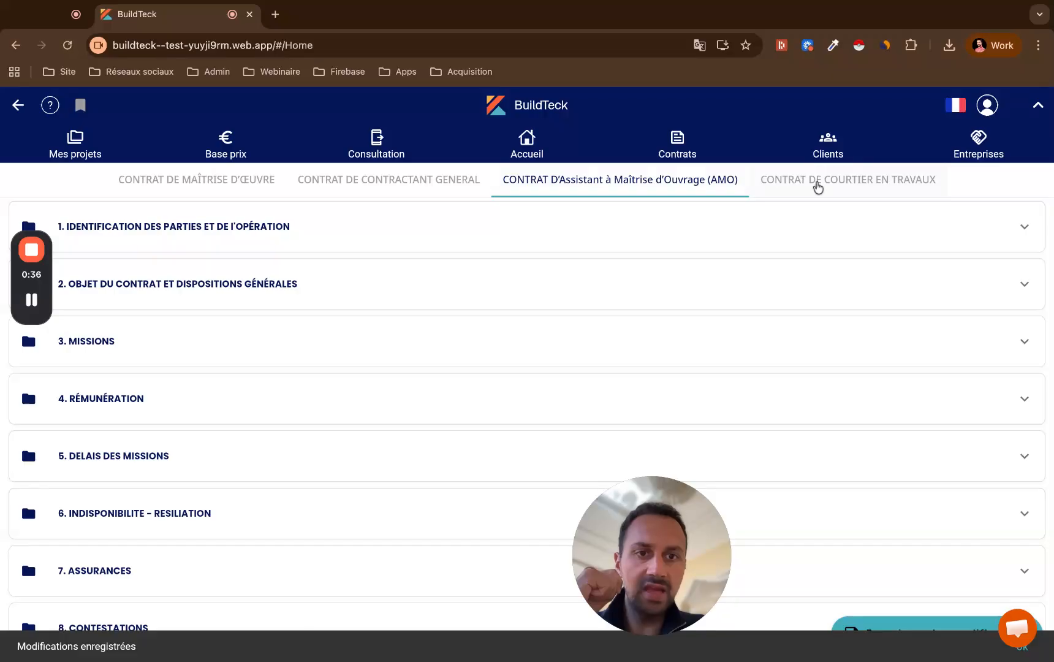
pyautogui.click(824, 189)
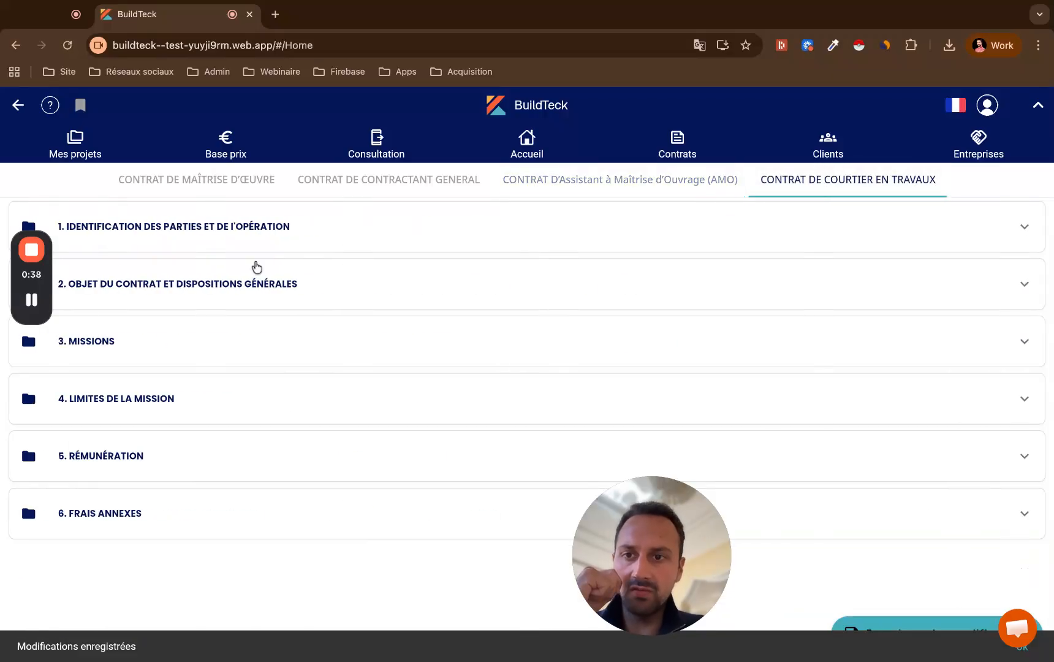
pyautogui.click(253, 185)
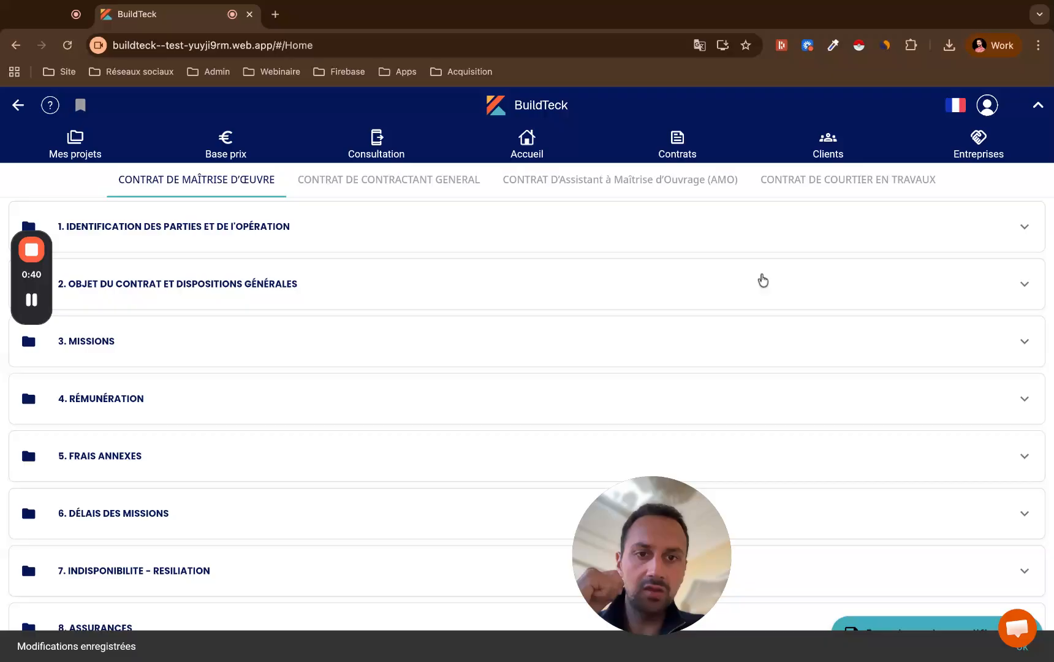
# Examine the list of articles making up the maîtrise d'œuvre contract template.
pyautogui.scroll(-2, 803, 306)
pyautogui.scroll(2, 805, 307)
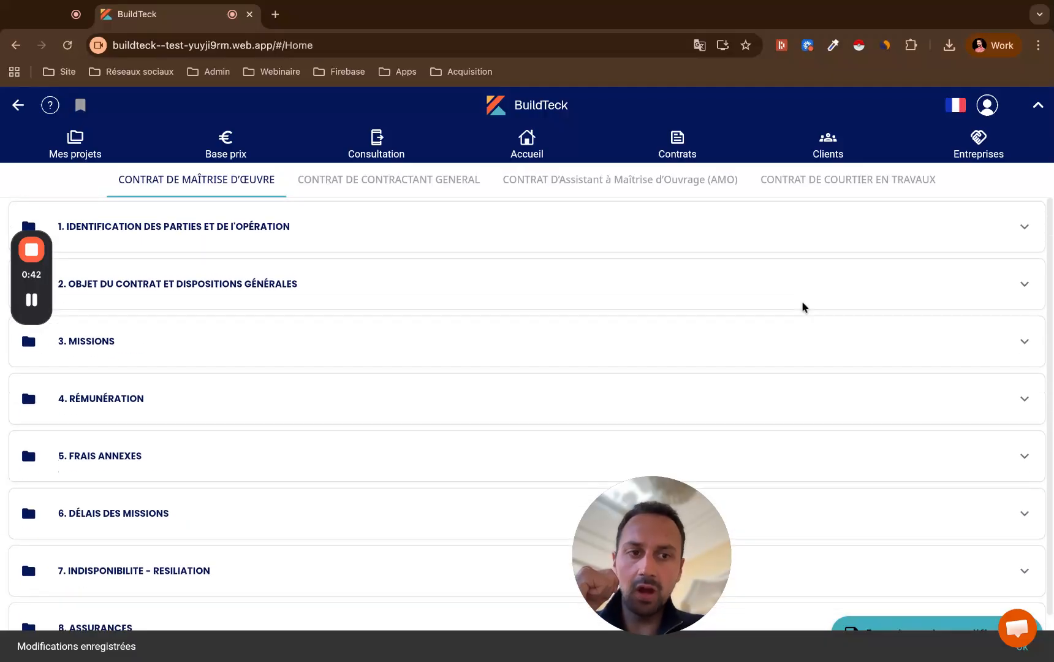
pyautogui.scroll(-1, 882, 325)
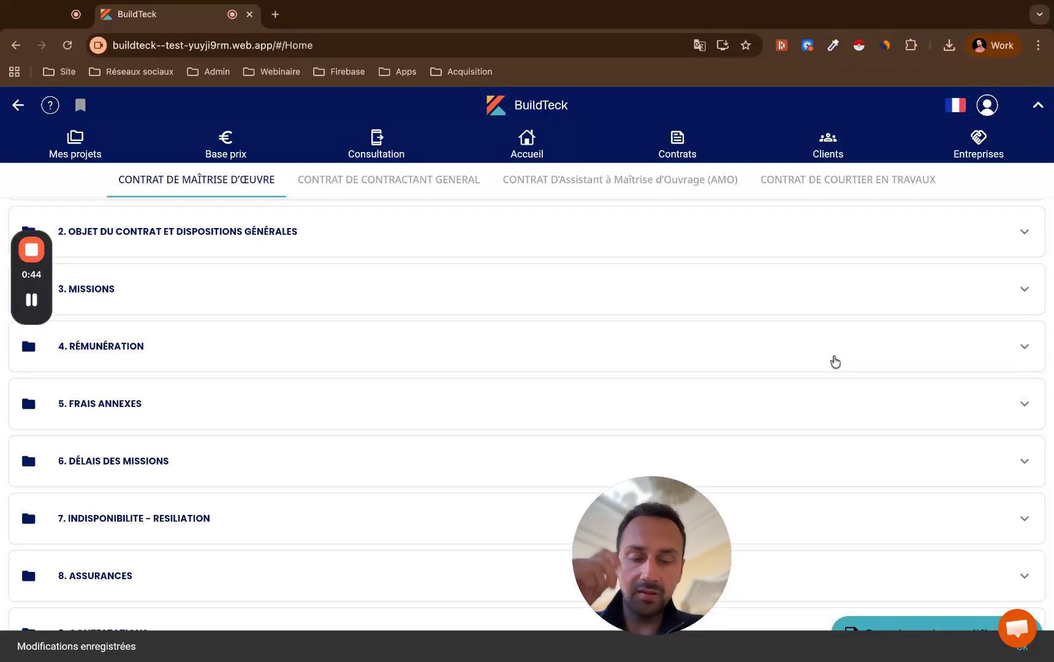
pyautogui.scroll(1, 531, 405)
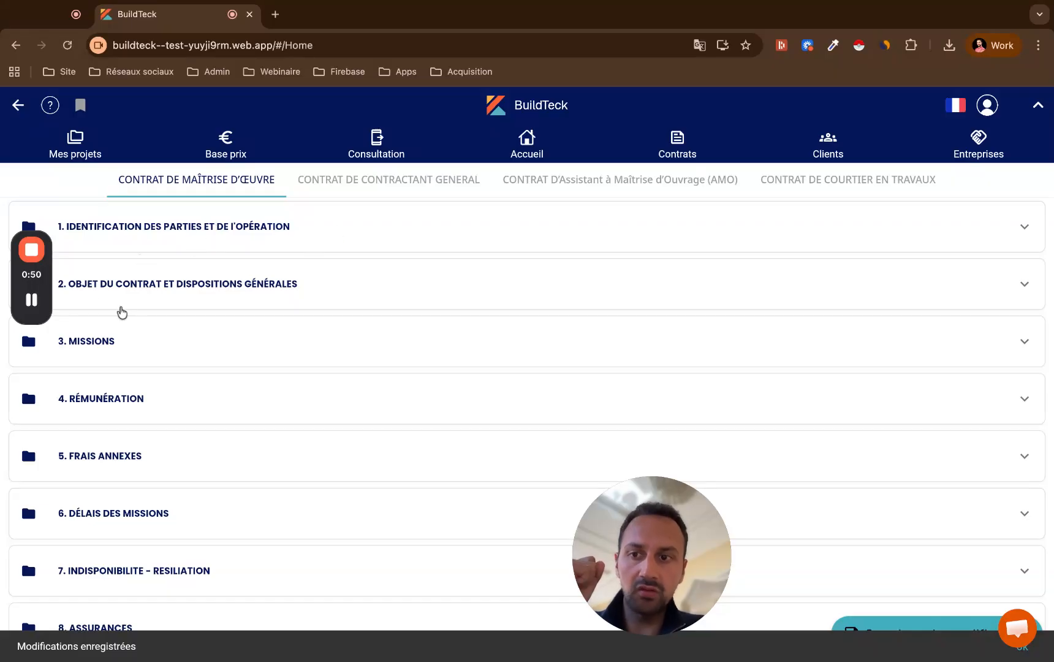
pyautogui.scroll(-2, 159, 357)
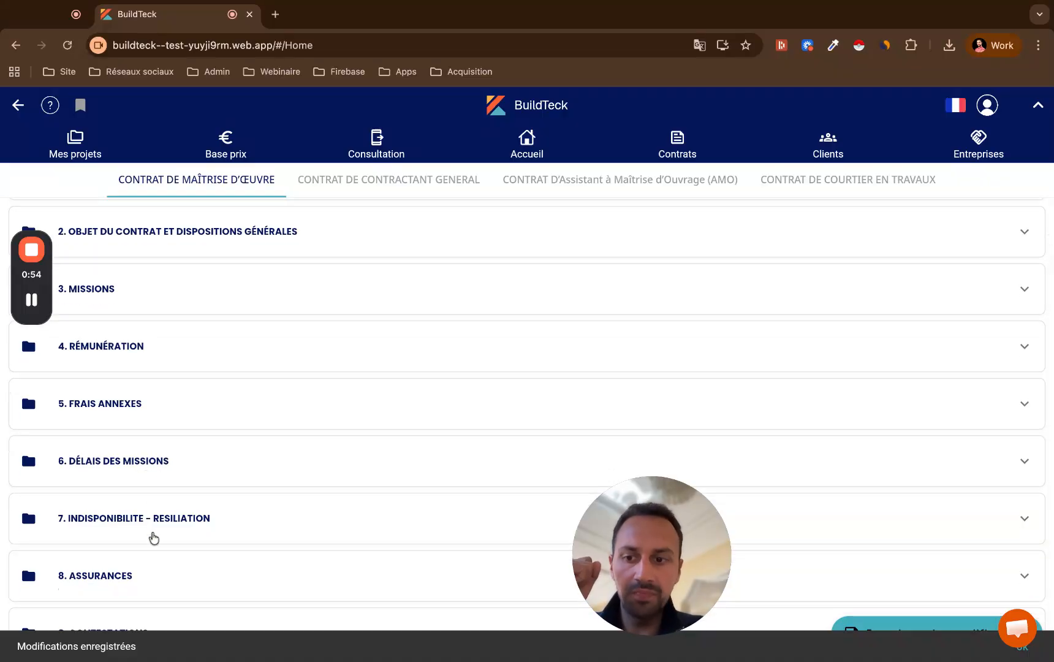
pyautogui.scroll(1, 293, 550)
pyautogui.scroll(-1, 293, 550)
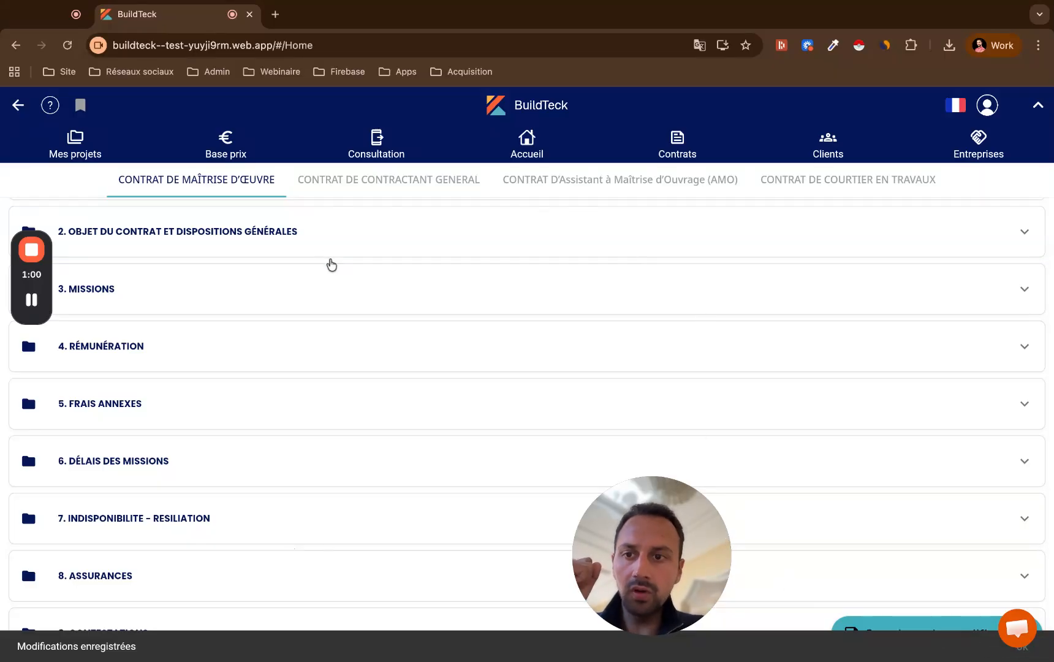
# Expand article 1, Identification des parties et de l'opération, and examine the placeholders in its Émetteur block.
pyautogui.scroll(1, 563, 279)
pyautogui.click(568, 221)
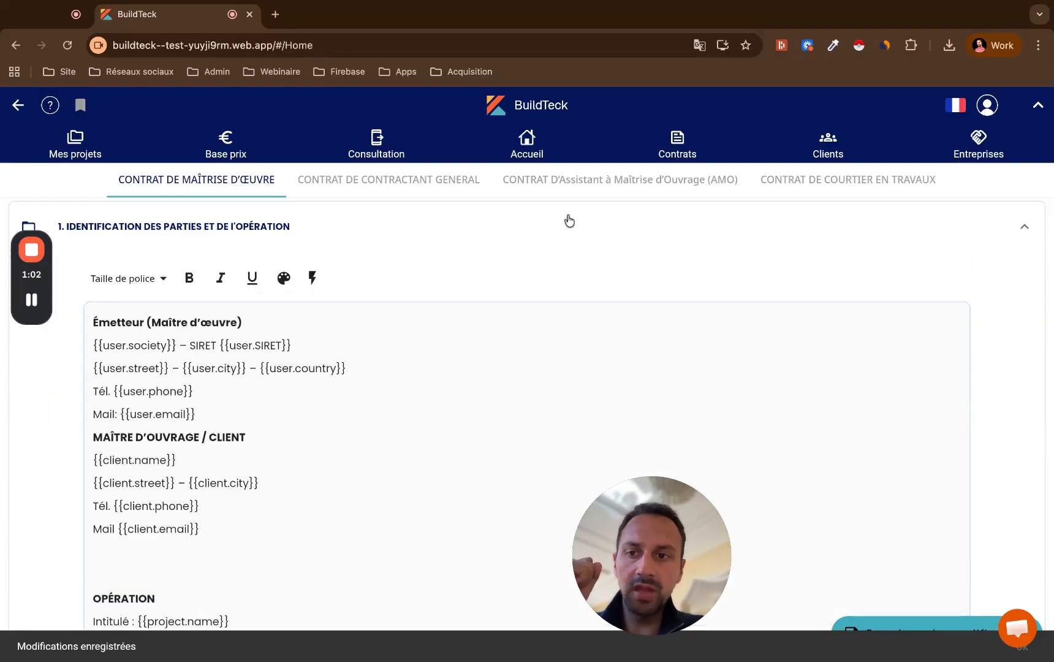
pyautogui.scroll(-1, 533, 406)
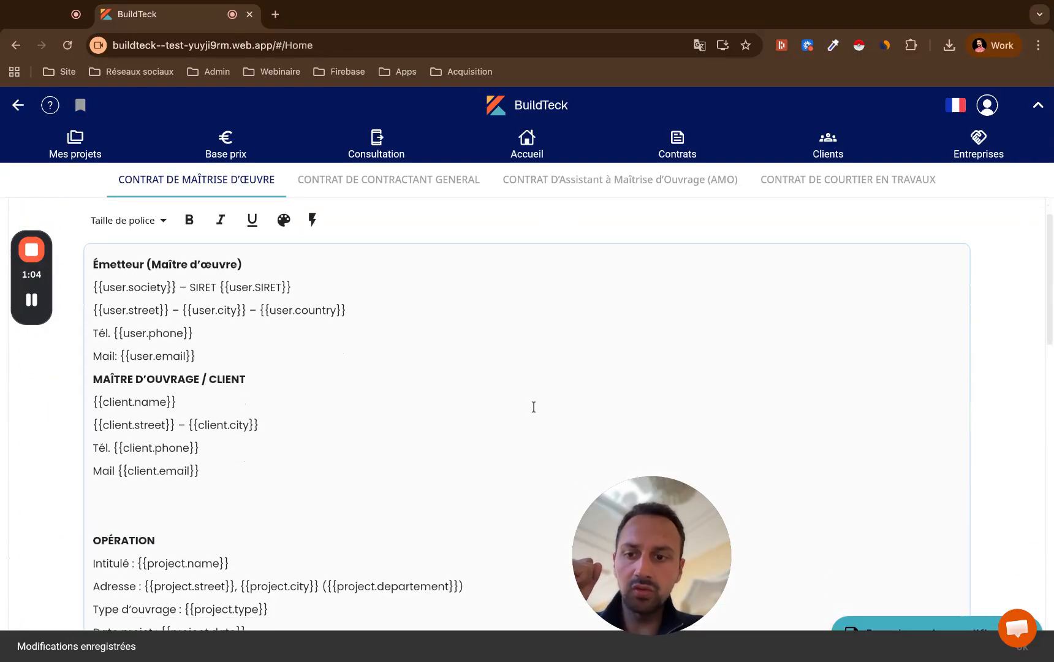
pyautogui.scroll(-1, 533, 407)
pyautogui.scroll(1, 356, 309)
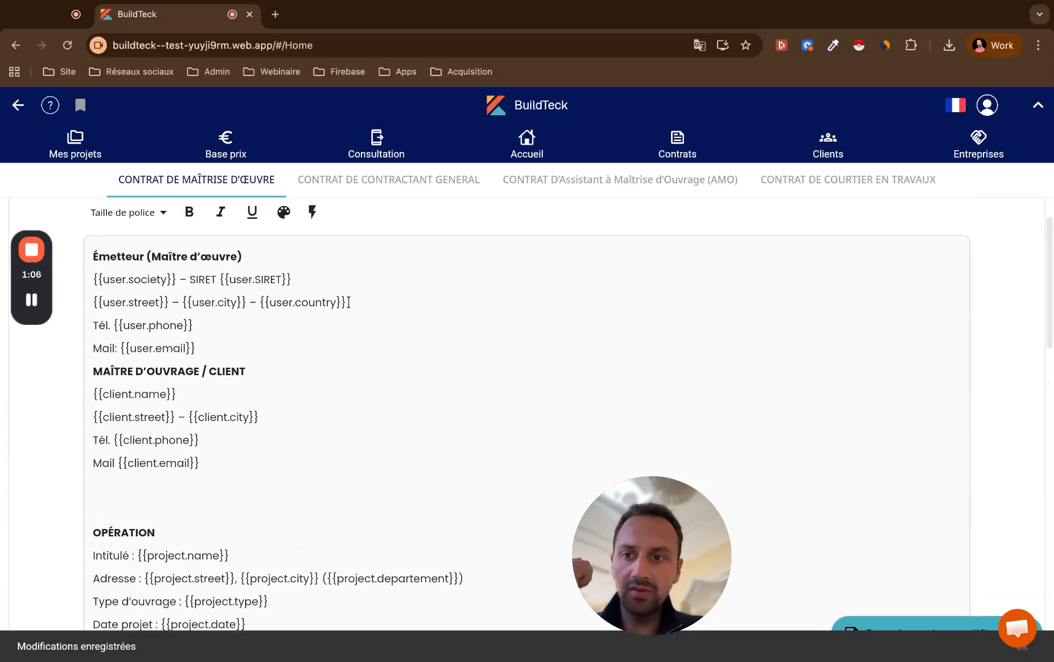
pyautogui.moveTo(93, 253); pyautogui.dragTo(161, 255)
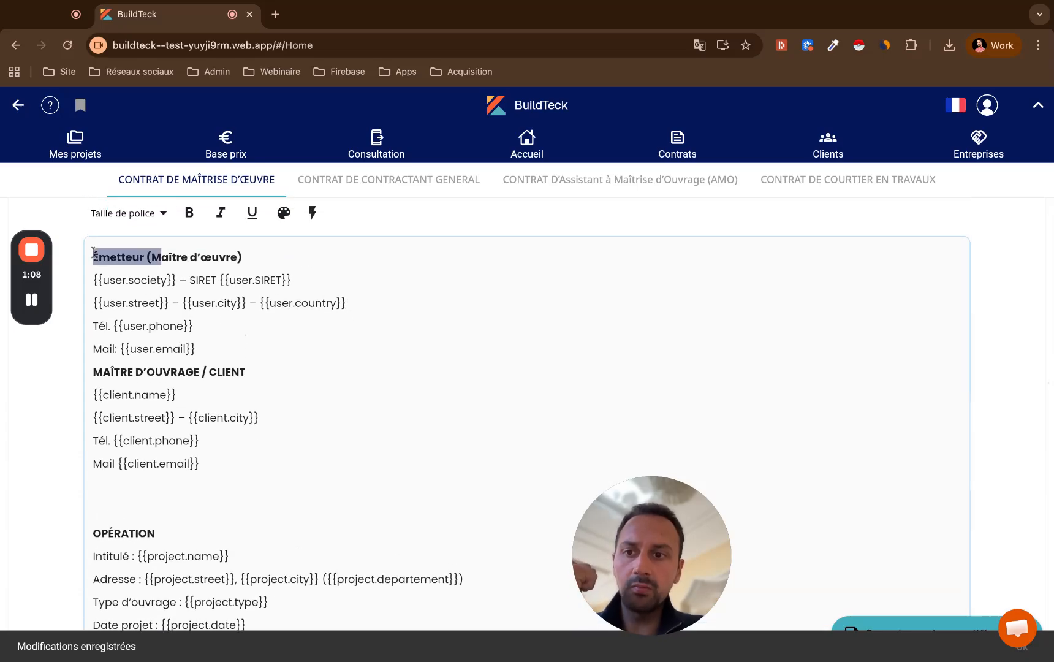
pyautogui.click(227, 260)
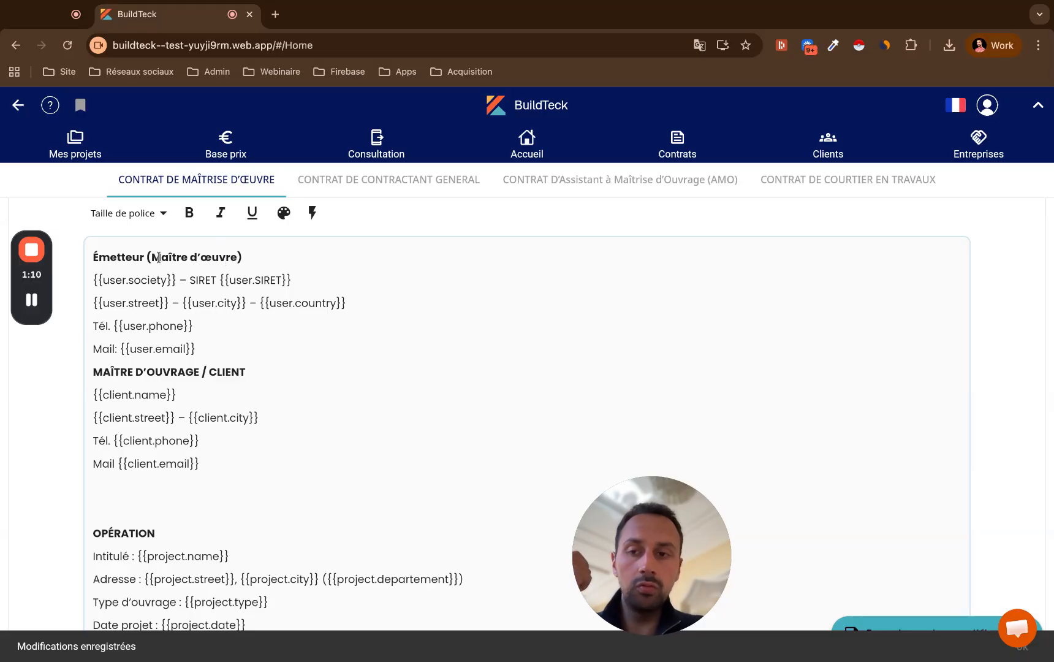
pyautogui.moveTo(173, 279); pyautogui.dragTo(93, 279)
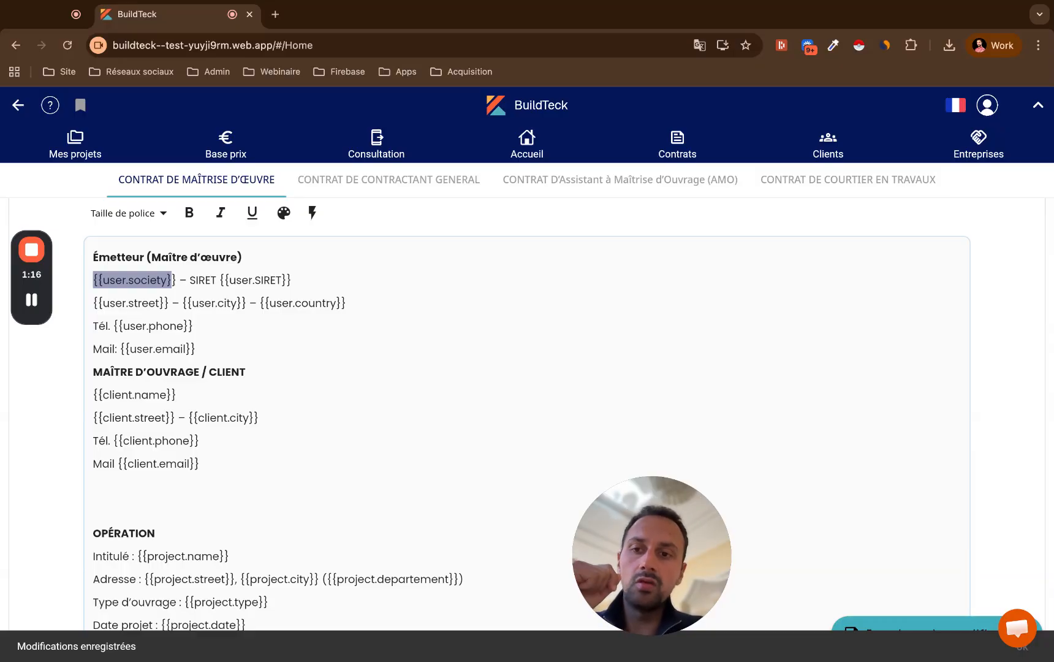
pyautogui.click(263, 284)
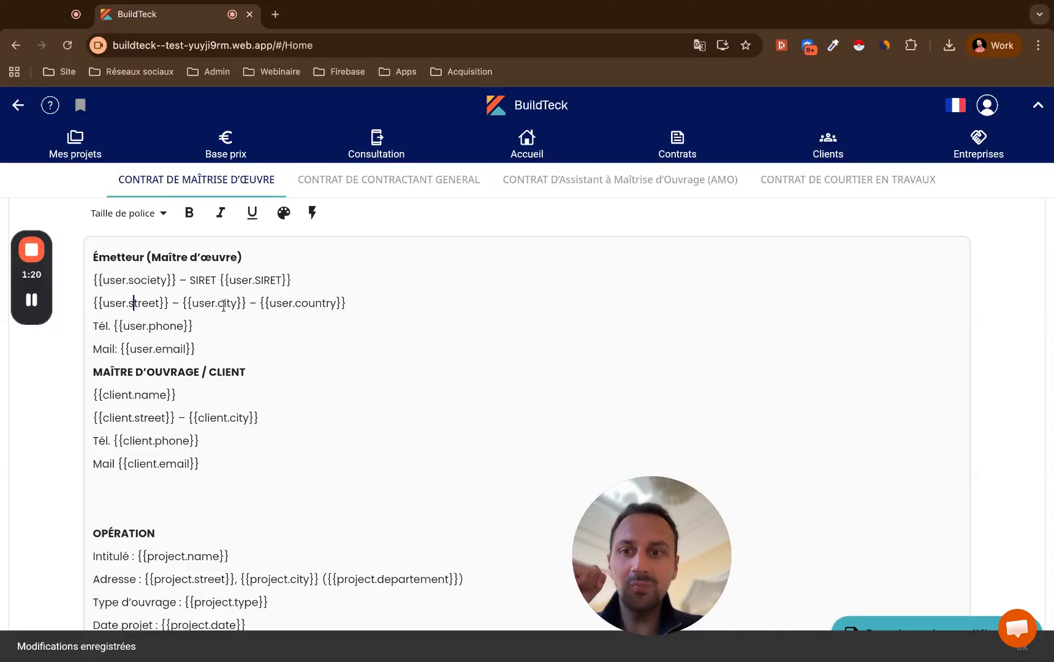
# Examine the client placeholders under Maître d'ouvrage and the project placeholders under Opération in article 1.
pyautogui.scroll(-1, 169, 390)
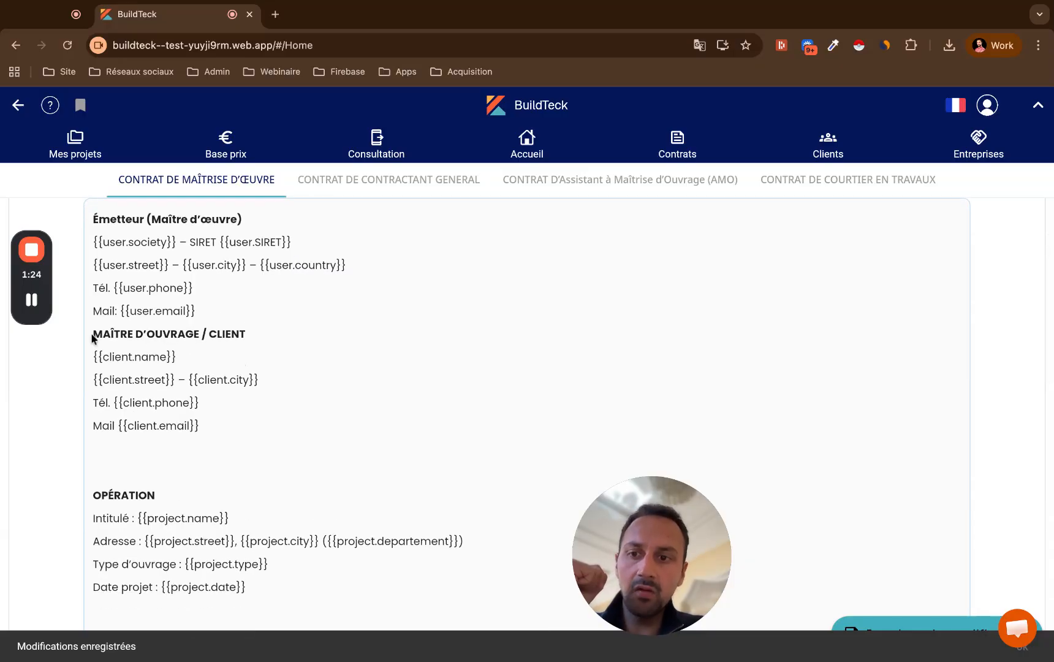
pyautogui.scroll(-1, 216, 414)
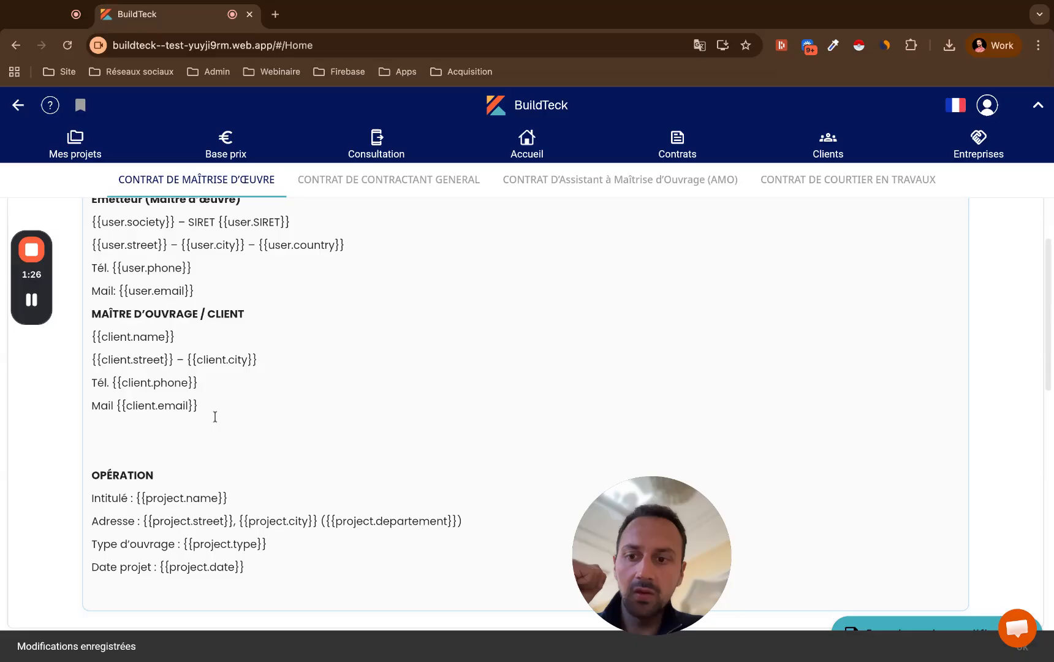
pyautogui.scroll(-3, 239, 417)
pyautogui.moveTo(302, 465); pyautogui.dragTo(113, 389)
pyautogui.click(201, 389)
pyautogui.click(189, 412)
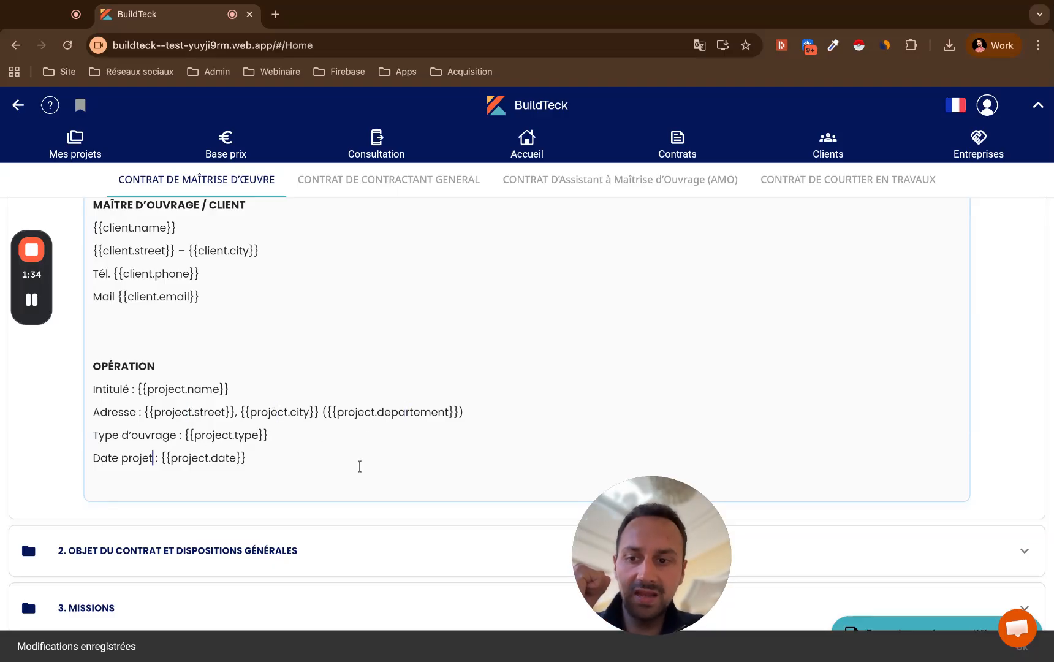
# Expand article 2, Objet du contrat et dispositions générales, to show its editable text.
pyautogui.scroll(-3, 360, 465)
pyautogui.click(414, 437)
pyautogui.scroll(-3, 440, 494)
pyautogui.scroll(-2, 440, 497)
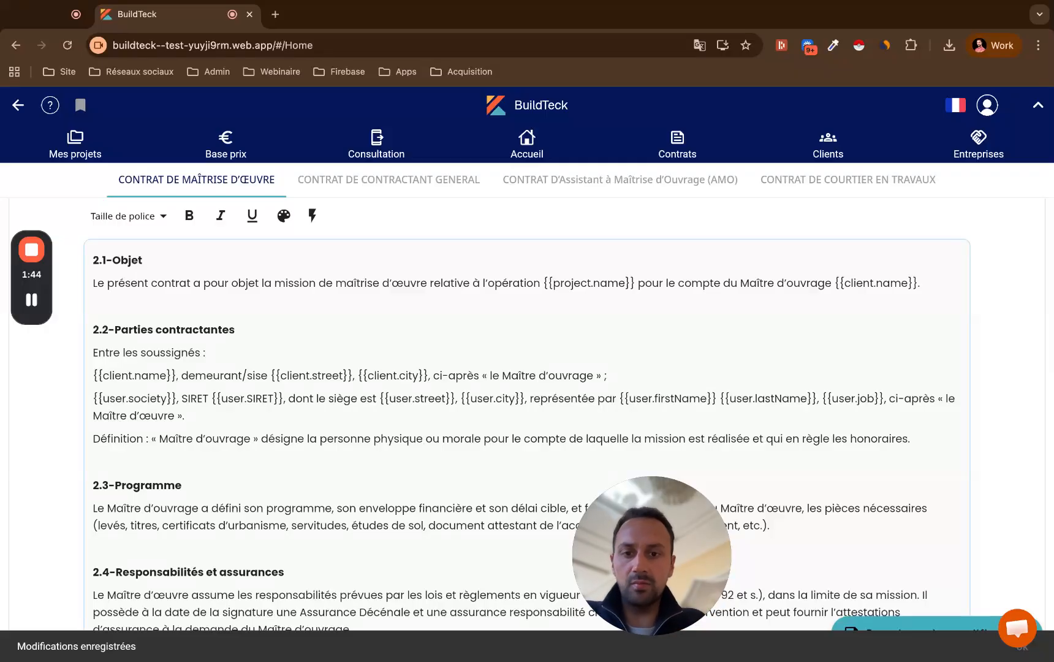
# Browse the dynamic variables that can be inserted into the article 2 text, then close the list.
pyautogui.click(311, 215)
pyautogui.scroll(-5, 421, 530)
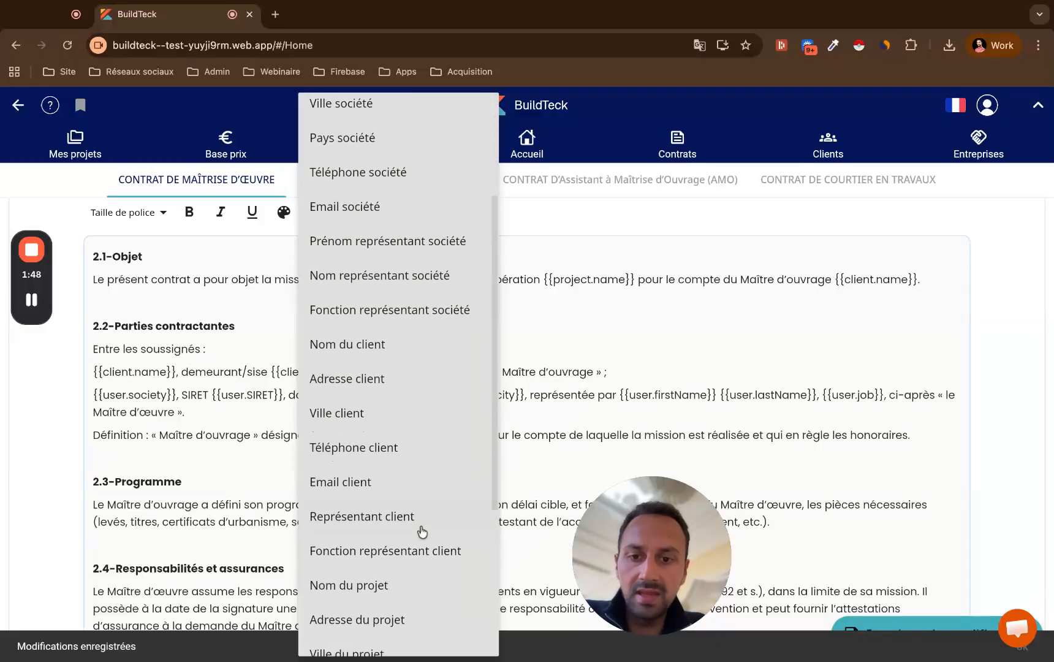
pyautogui.scroll(-3, 426, 417)
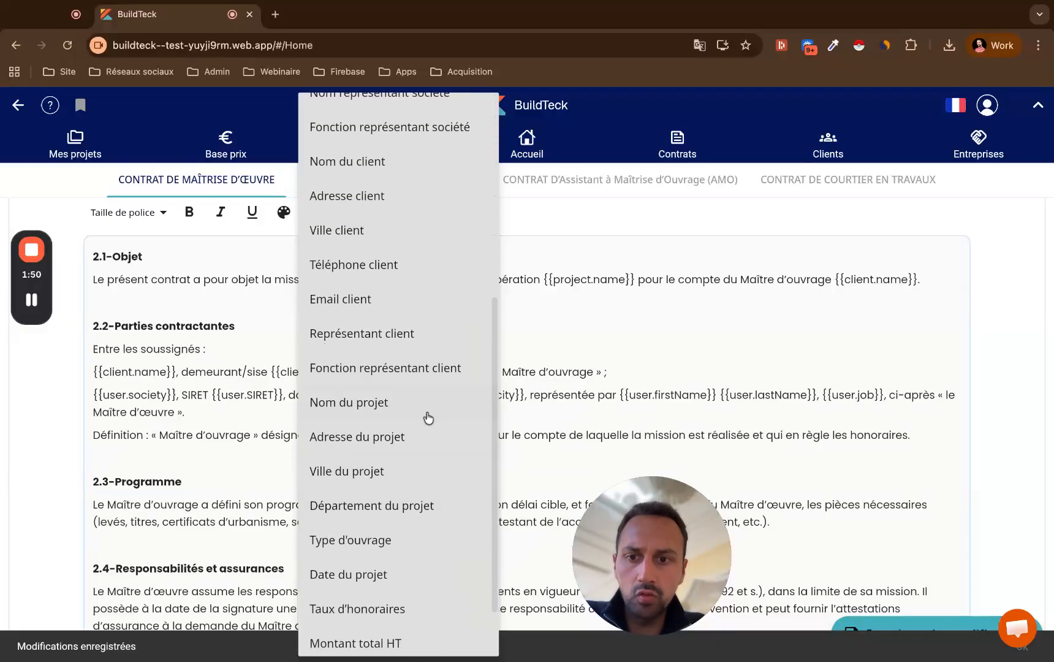
pyautogui.click(644, 329)
# Append the text 'Au sujet du projet "' to the end of the paragraph under 2.1-Objet.
pyautogui.click(930, 287)
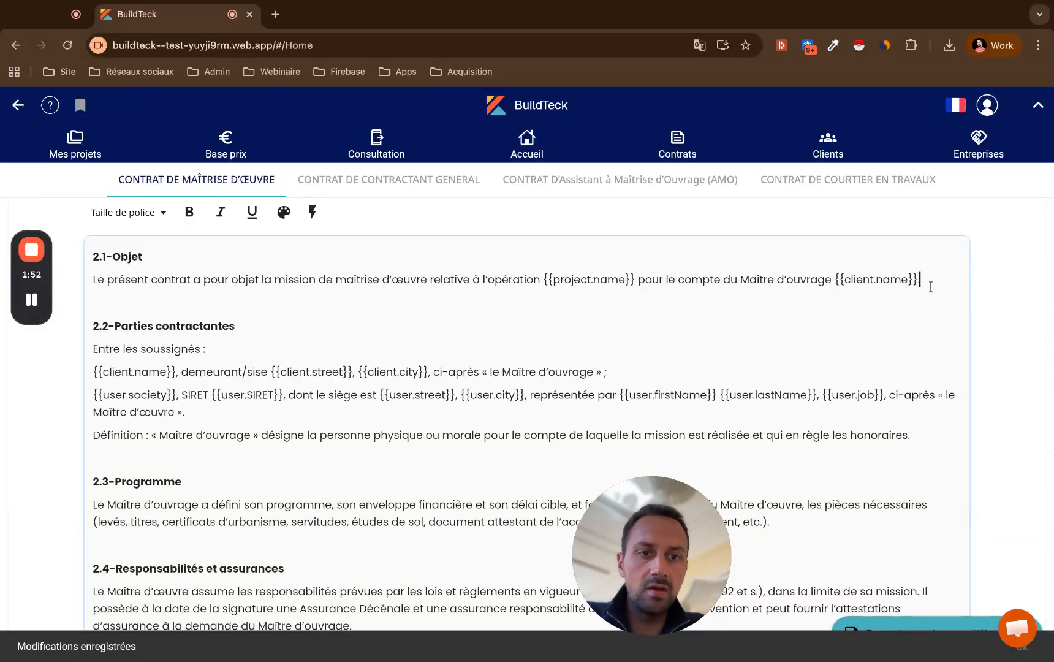
pyautogui.write('Au ')
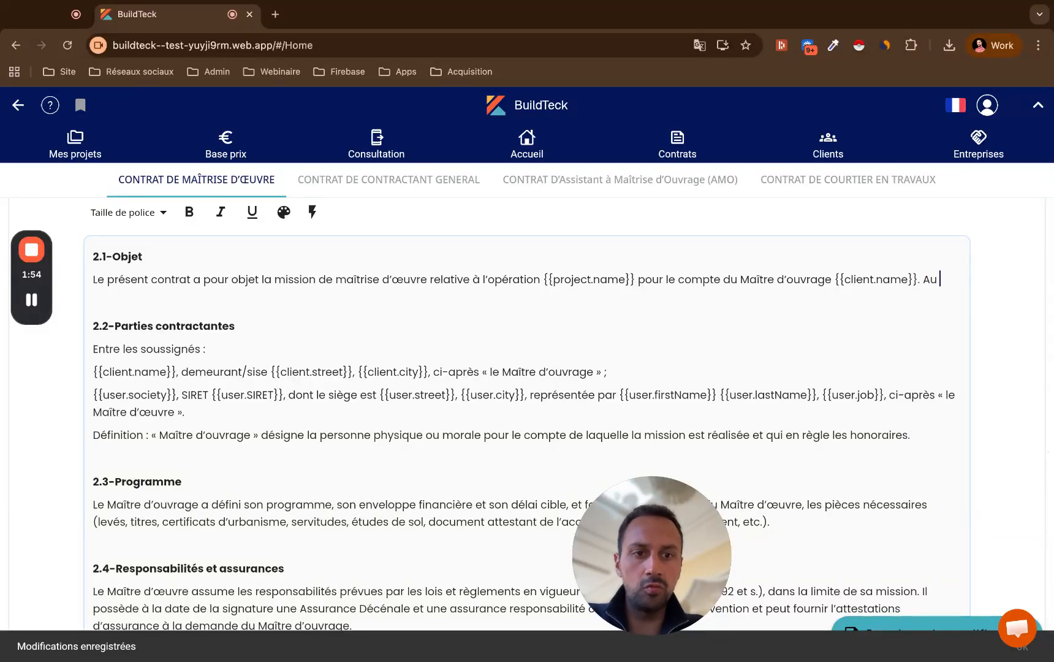
pyautogui.write('siujke')
pyautogui.press('BackSpace')
pyautogui.press('BackSpace')
pyautogui.press('BackSpace')
pyautogui.press('BackSpace')
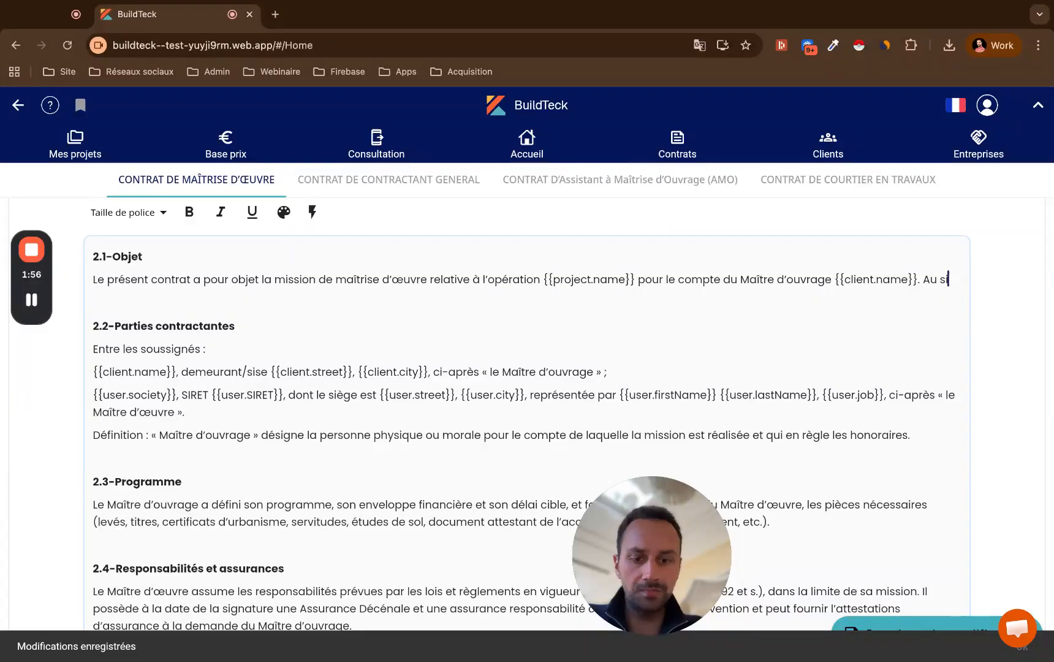
pyautogui.write('ujet du projet "')
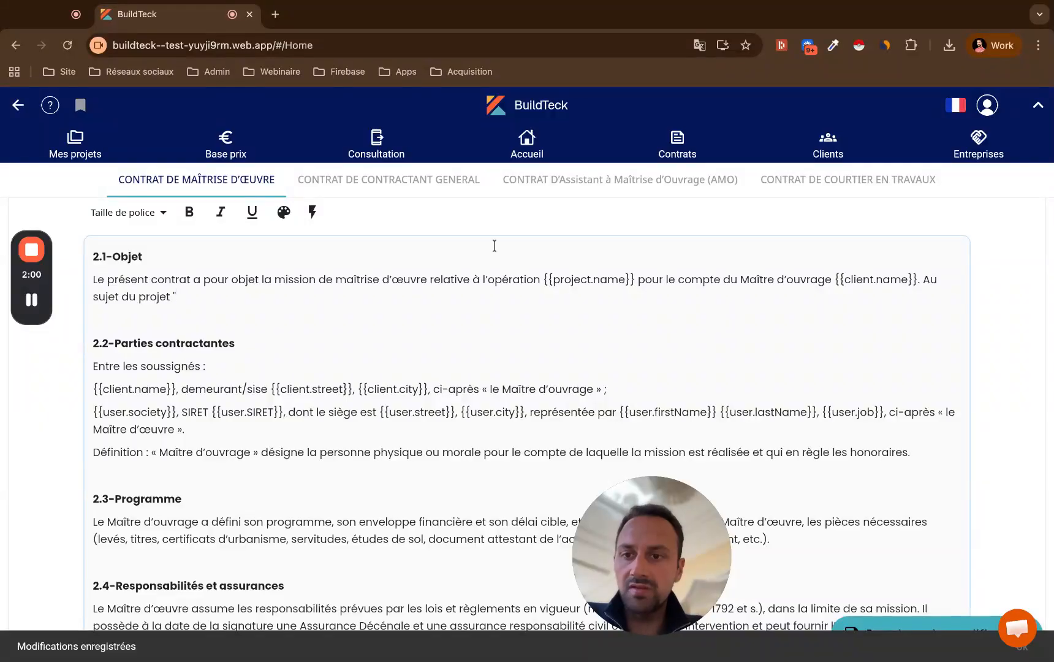
# Insert the Nom du projet variable after the opening quote in 2.1-Objet, followed by '" nous convenons que les parties...'.
pyautogui.click(323, 217)
pyautogui.scroll(-7, 419, 472)
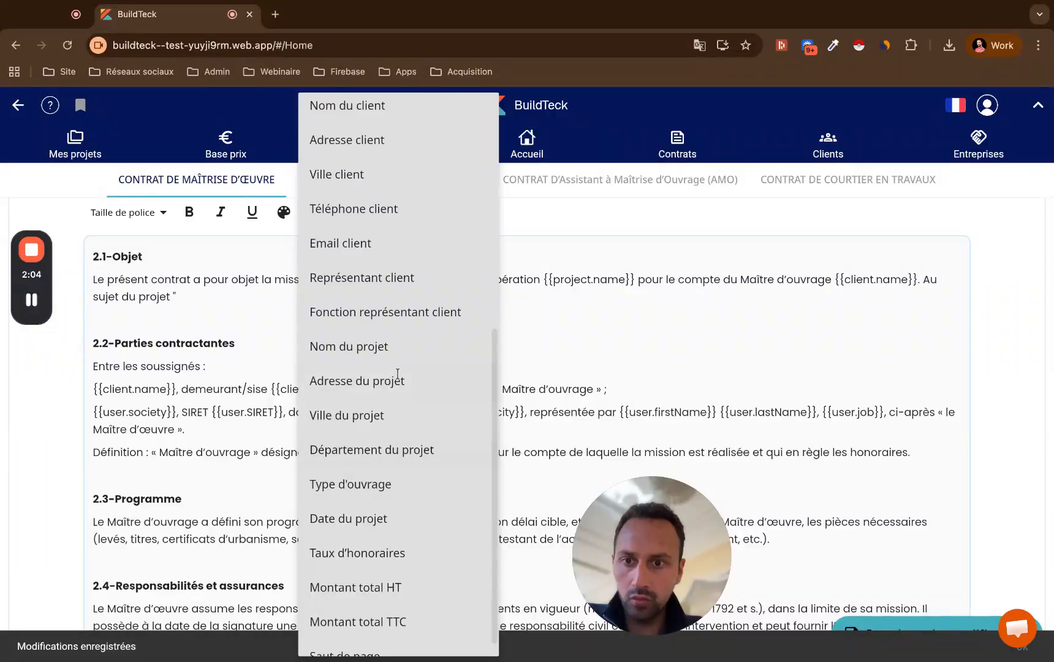
pyautogui.click(379, 346)
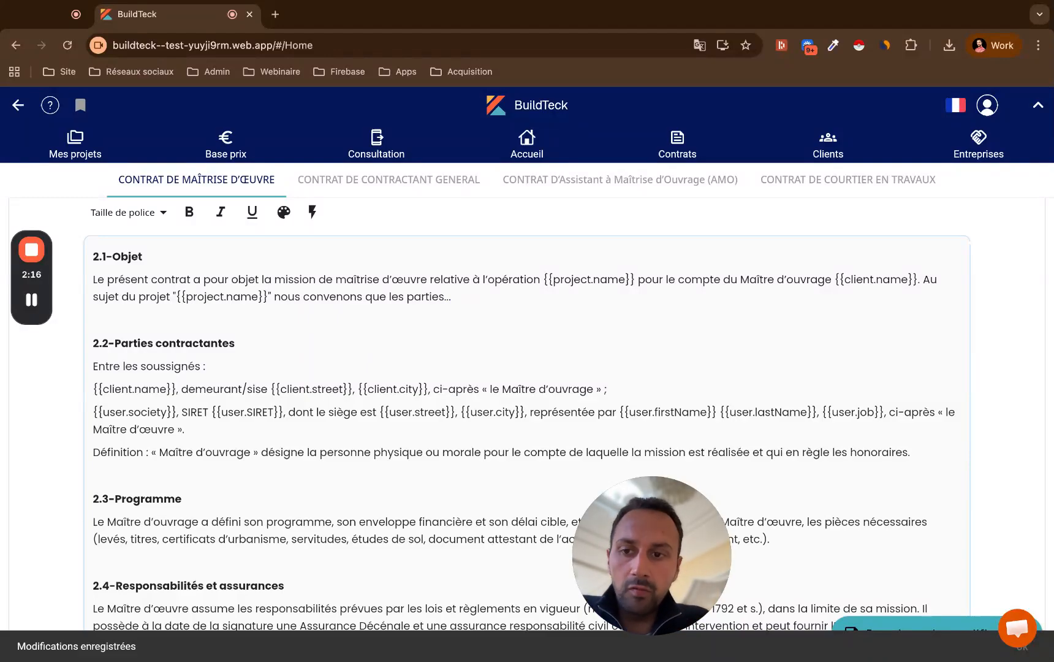
# Collapse article 2 and return to the list of articles in the maîtrise d'œuvre contract.
pyautogui.scroll(-1, 528, 415)
pyautogui.scroll(5, 546, 325)
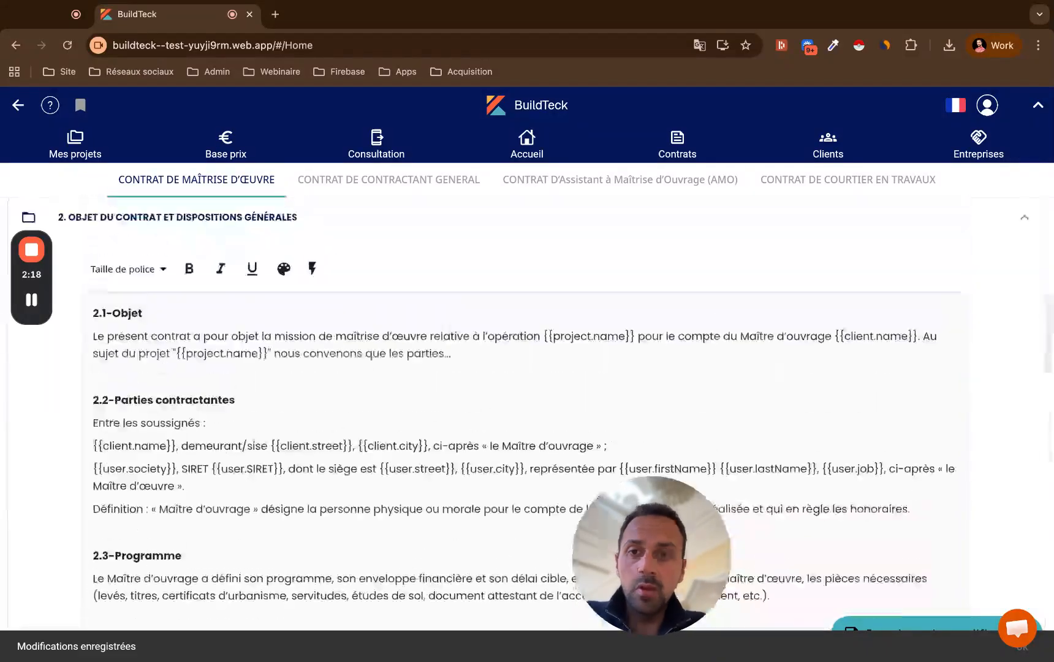
pyautogui.click(546, 325)
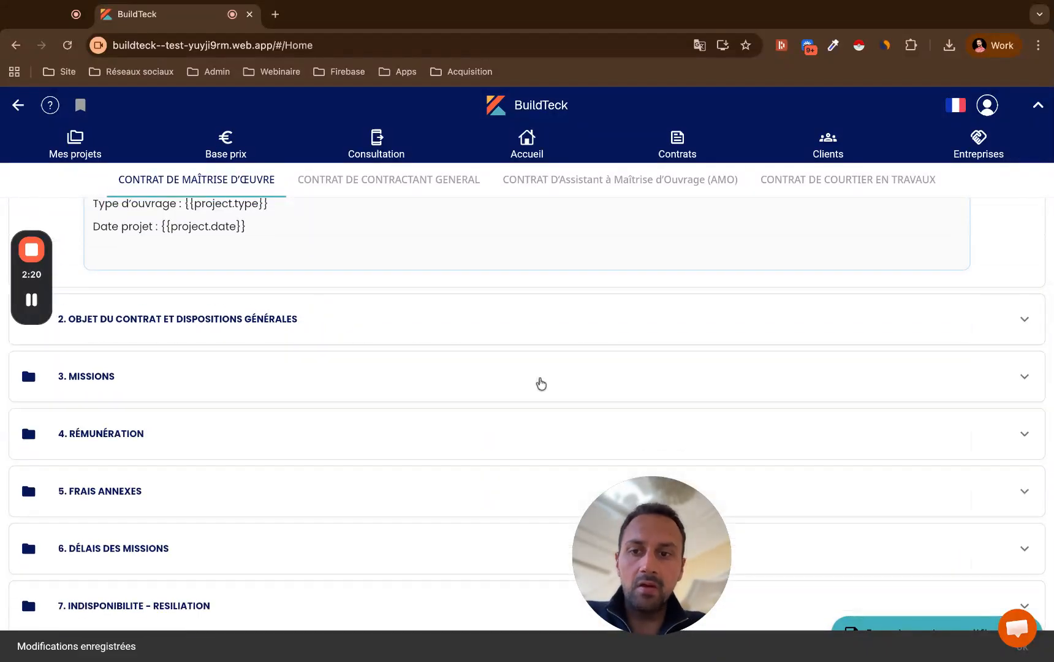
pyautogui.scroll(-2, 539, 380)
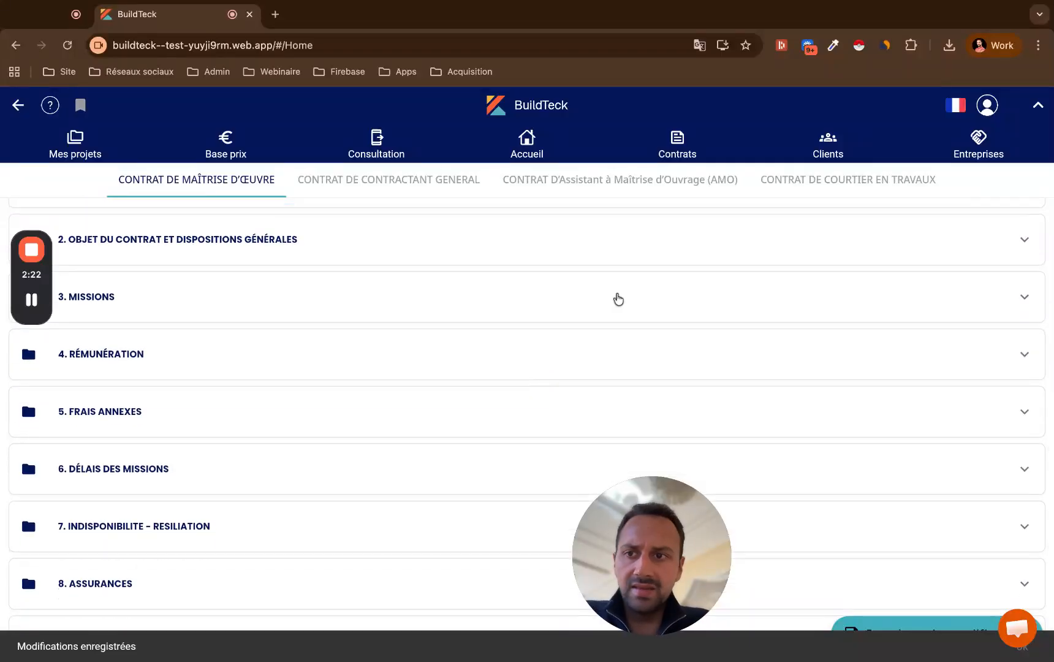
# Open the project Rénovation complète Maison and start generating its contract, accepting the 1-credit cost.
pyautogui.click(76, 146)
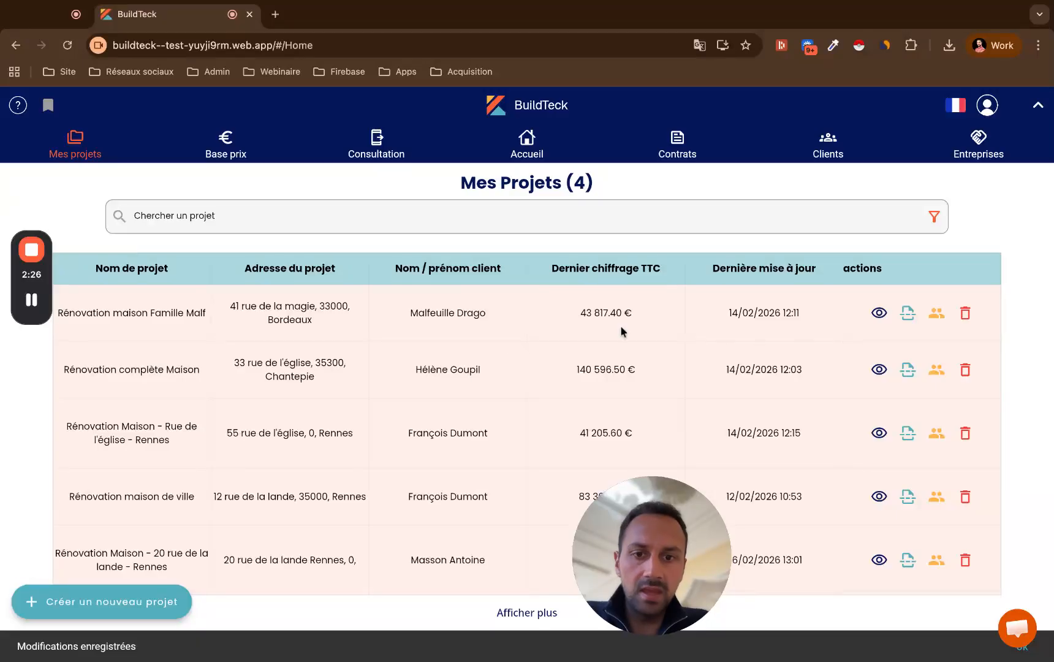
pyautogui.click(878, 371)
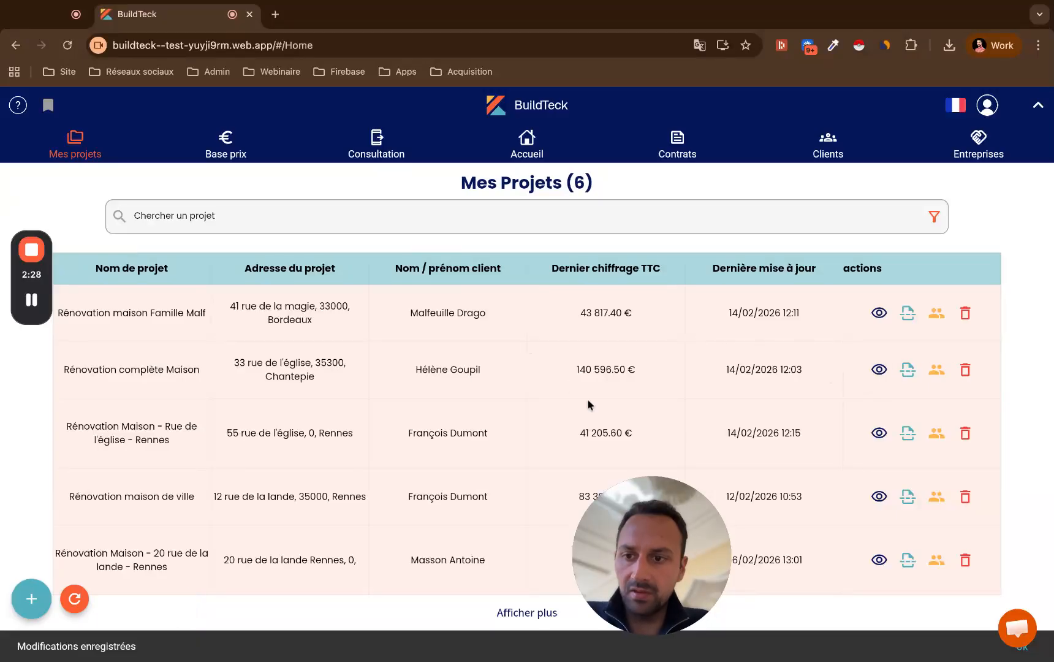
pyautogui.scroll(-5, 561, 391)
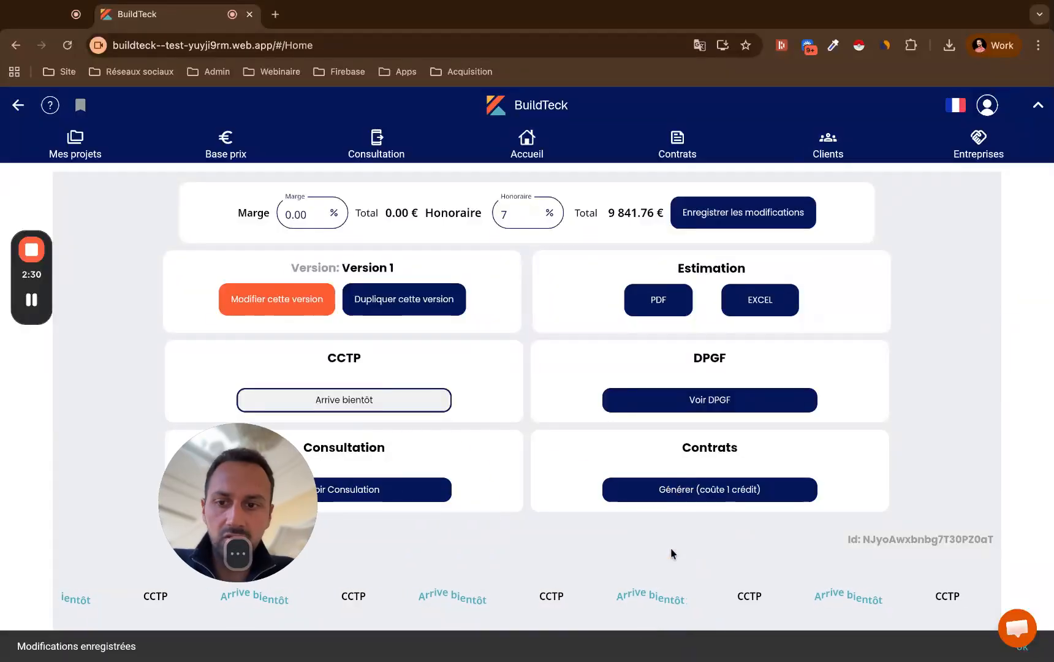
pyautogui.click(703, 490)
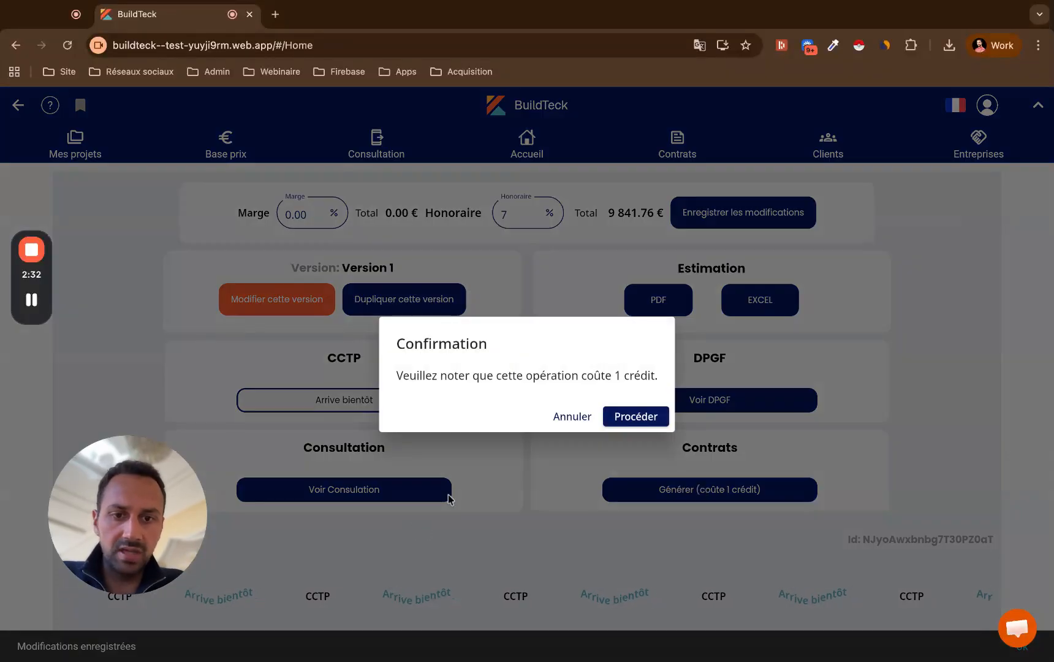
pyautogui.click(660, 419)
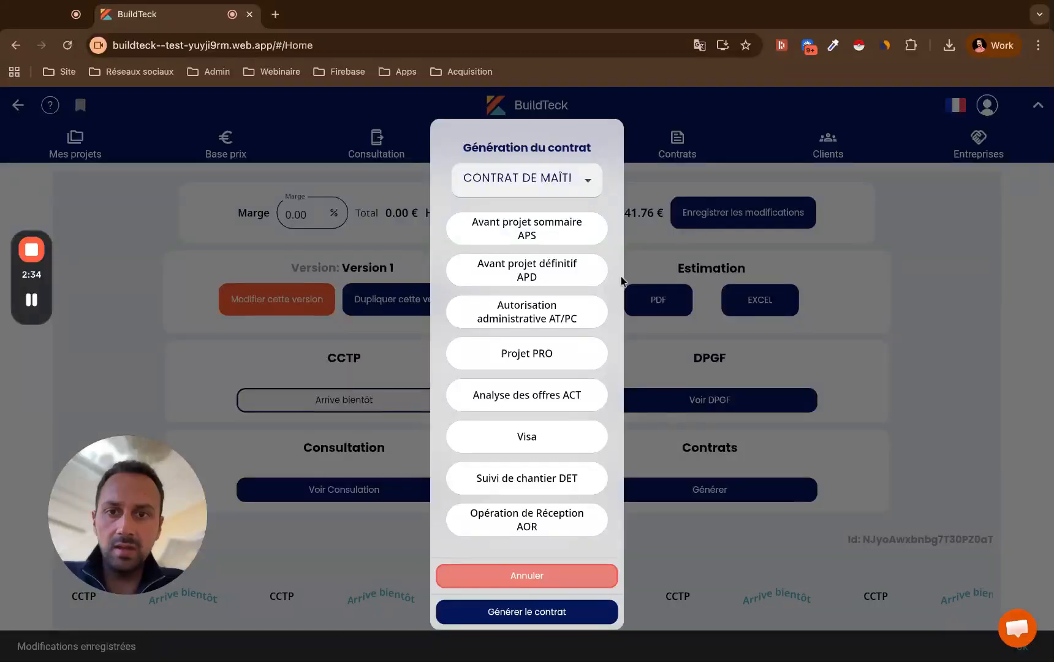
# Generate the maîtrise d'œuvre contract with all eight missions included, from Avant projet sommaire APS to Opération de Réception AOR.
pyautogui.click(563, 187)
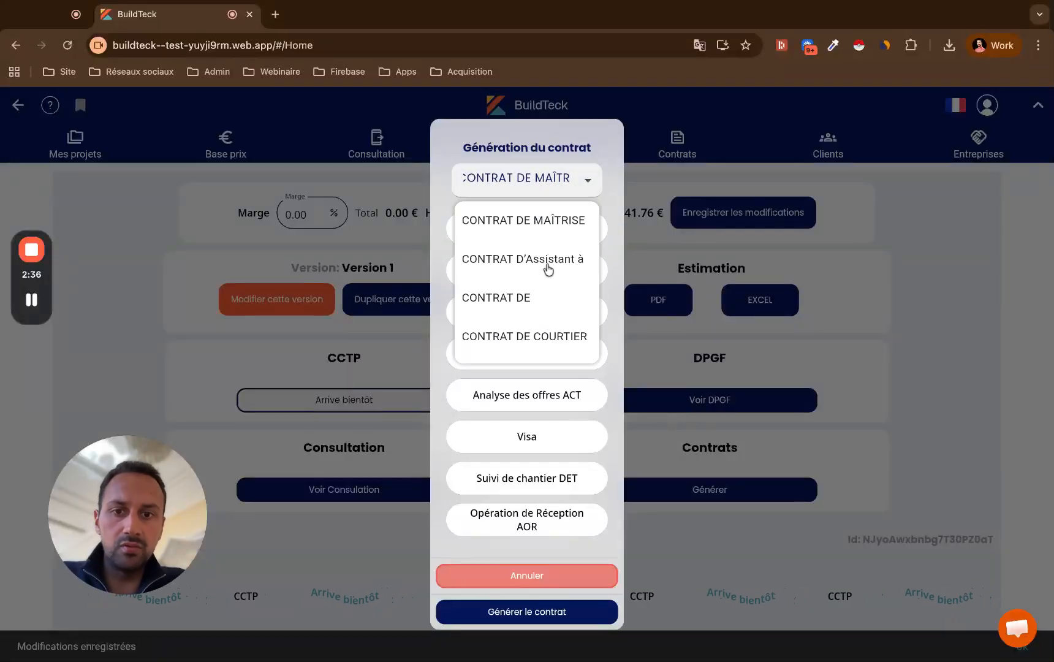
pyautogui.click(562, 226)
pyautogui.click(558, 227)
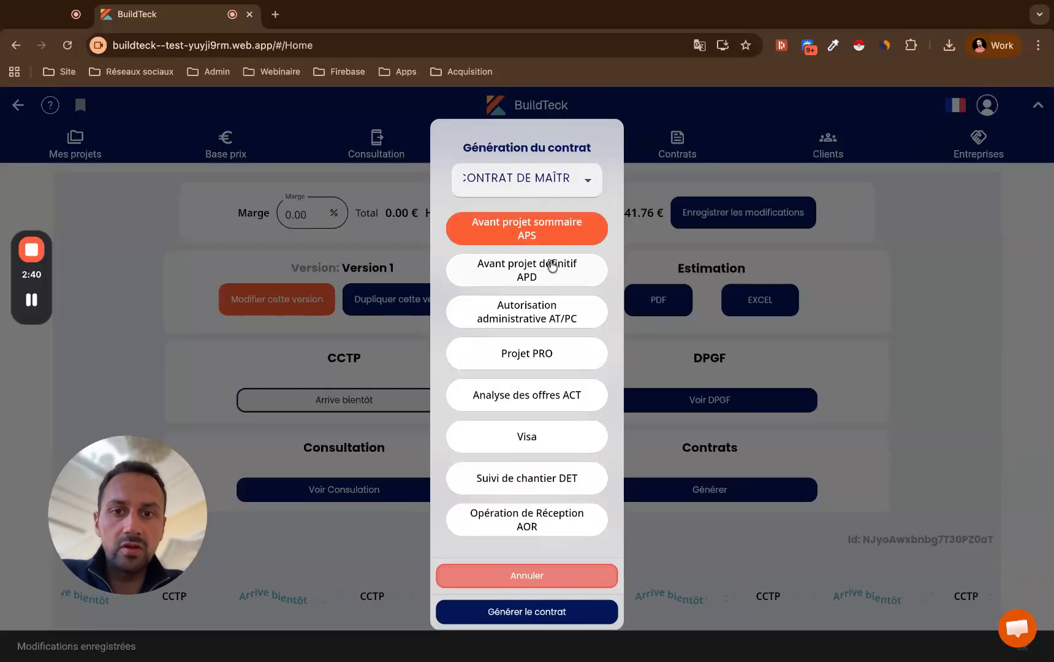
pyautogui.click(544, 276)
pyautogui.click(539, 313)
pyautogui.click(560, 359)
pyautogui.click(544, 401)
pyautogui.click(532, 436)
pyautogui.click(526, 489)
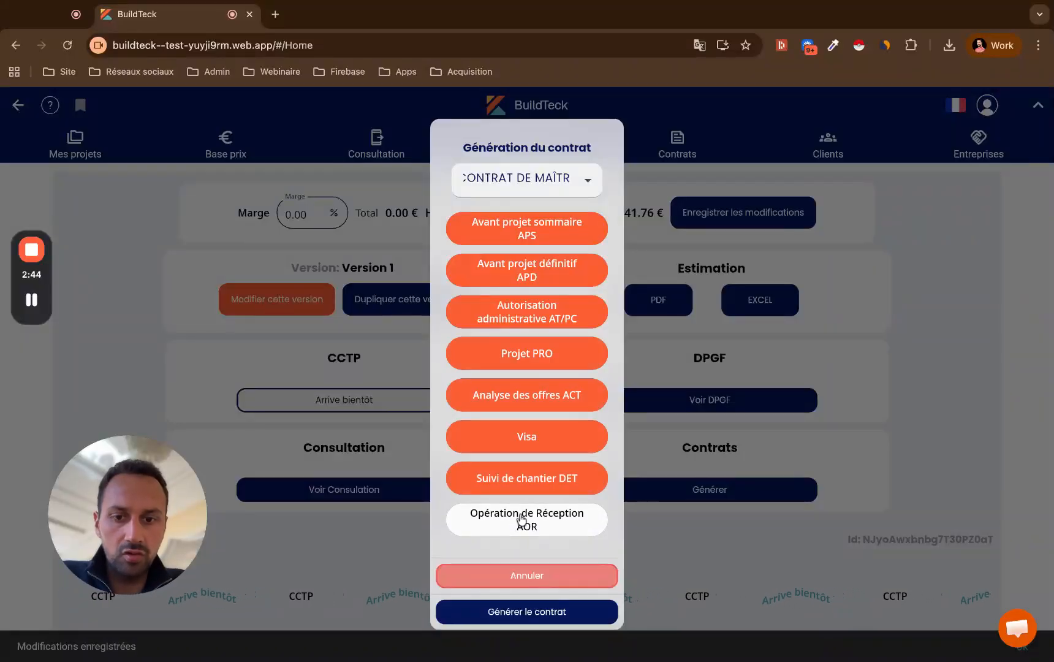
pyautogui.click(531, 518)
pyautogui.click(556, 611)
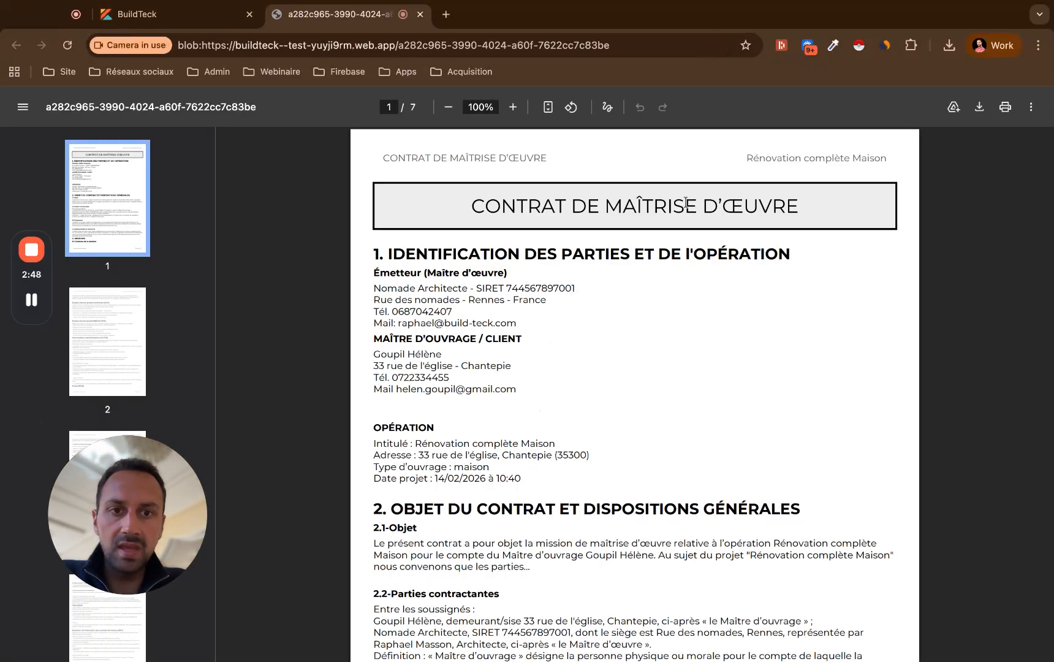
# Check the generated contract's page header and the issuer, client and operation details filled in under article 1.
pyautogui.moveTo(385, 159); pyautogui.dragTo(547, 159)
pyautogui.moveTo(748, 157); pyautogui.dragTo(870, 158)
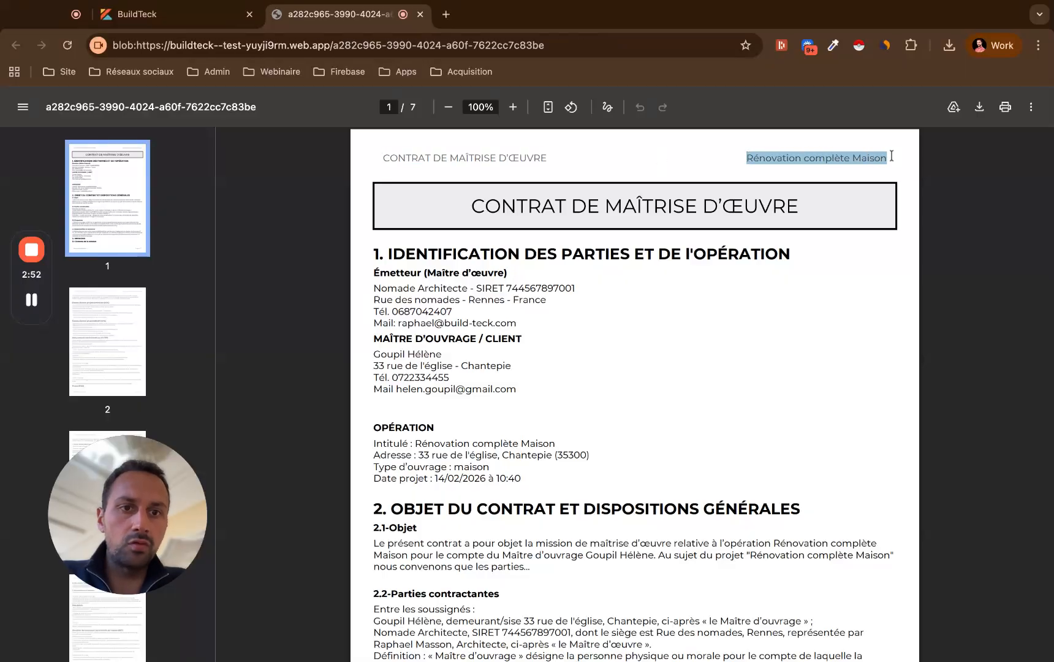
pyautogui.click(748, 177)
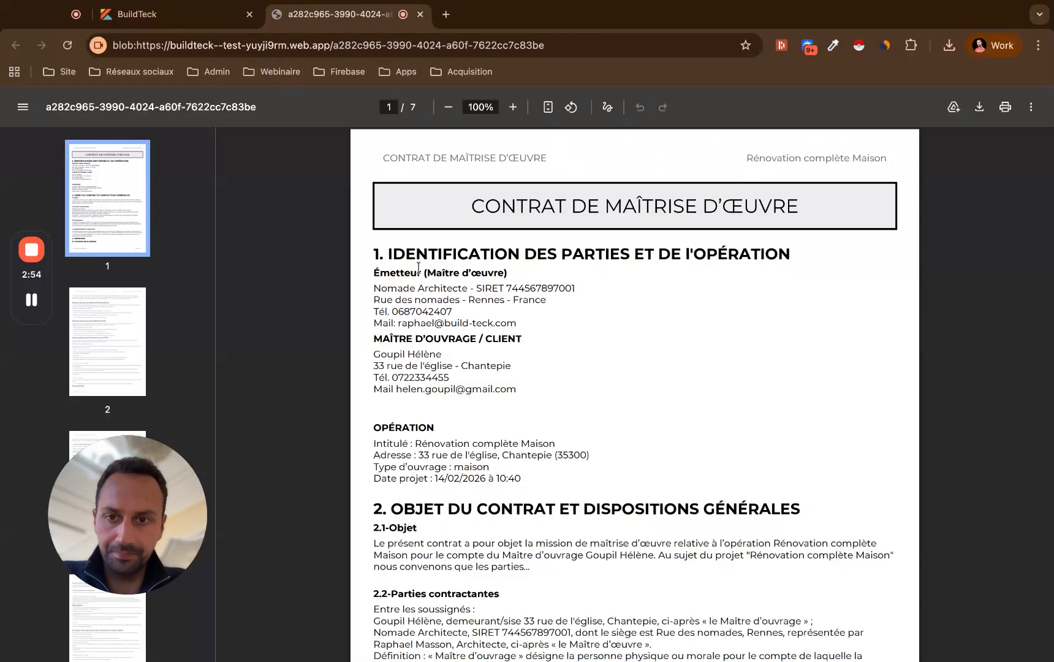
pyautogui.doubleClick(467, 248)
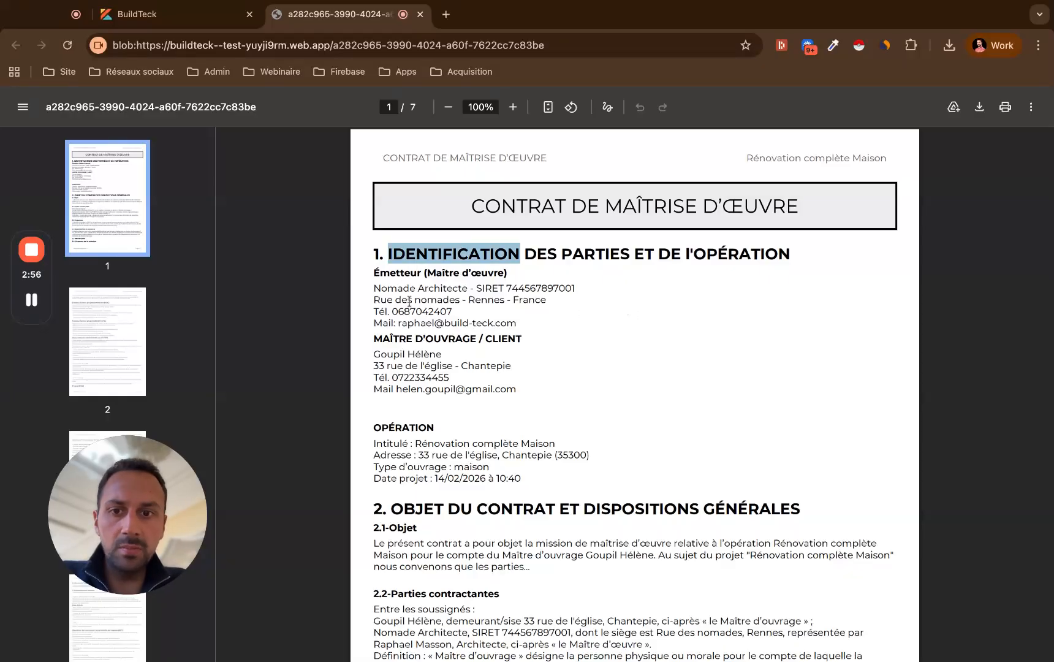
pyautogui.moveTo(375, 291)
pyautogui.mouseDown()
pyautogui.moveTo(571, 290)
pyautogui.moveTo(552, 299)
pyautogui.moveTo(374, 289)
pyautogui.mouseUp()
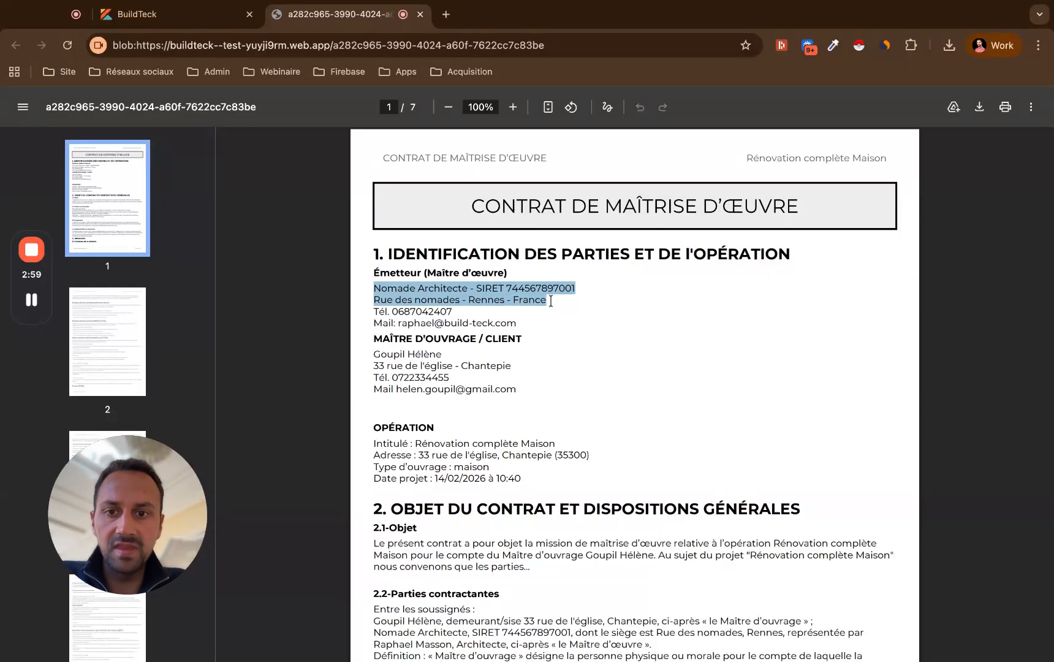
pyautogui.click(387, 304)
pyautogui.tripleClick(373, 343)
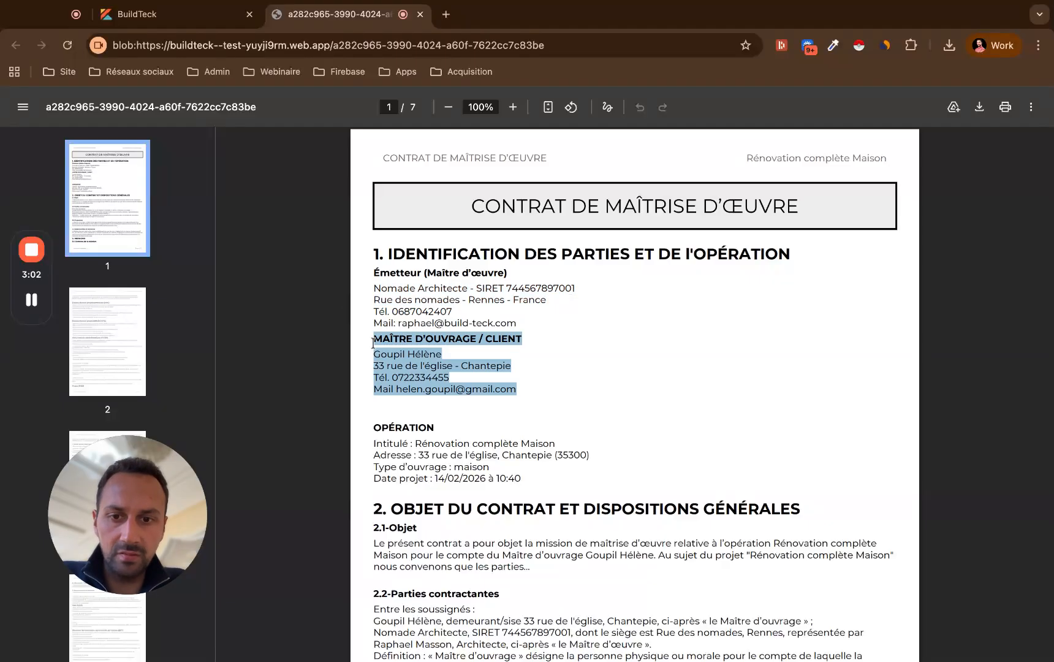
pyautogui.scroll(-1, 613, 423)
pyautogui.click(383, 387)
pyautogui.moveTo(476, 412); pyautogui.dragTo(384, 386)
# Examine the 2.1-Objet paragraph of the generated contract for the inserted variables and the added sentence.
pyautogui.scroll(-3, 384, 386)
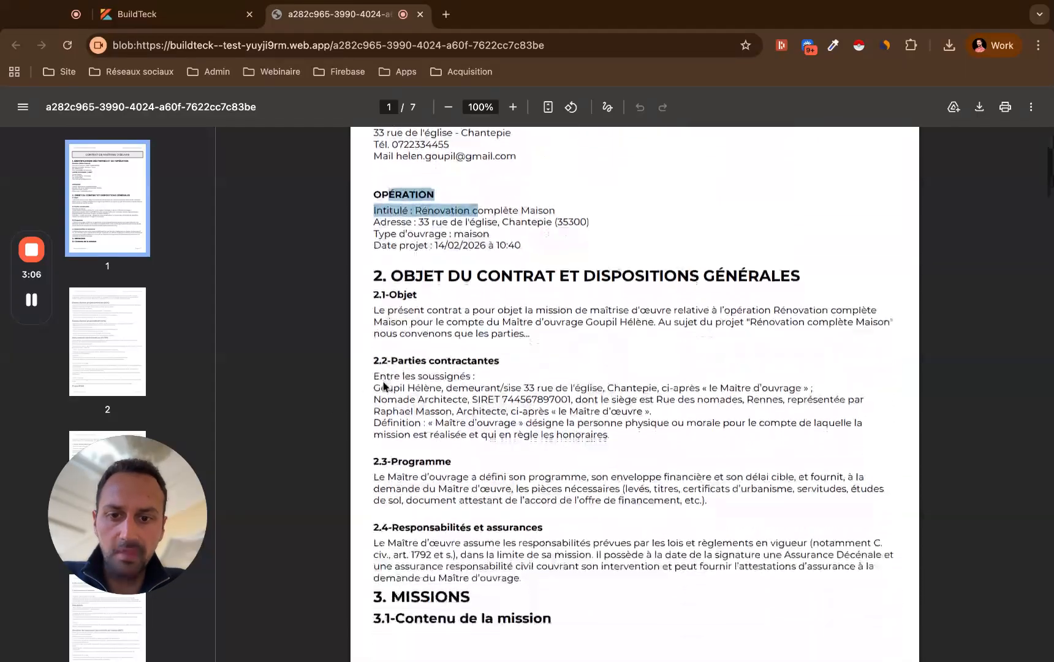
pyautogui.scroll(-2, 550, 284)
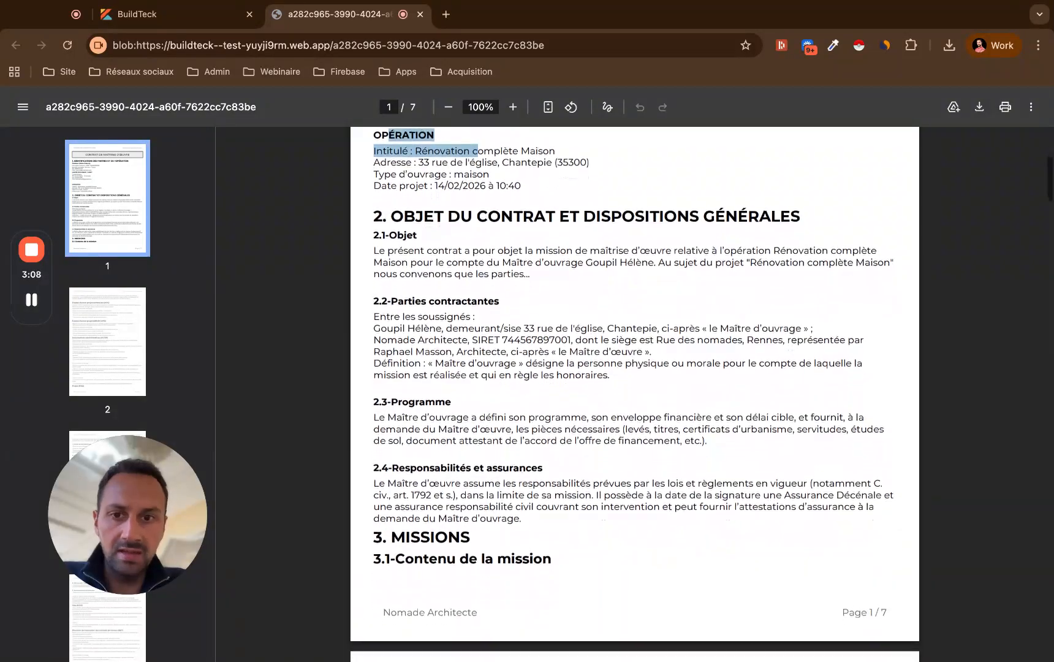
pyautogui.moveTo(570, 263); pyautogui.dragTo(666, 251)
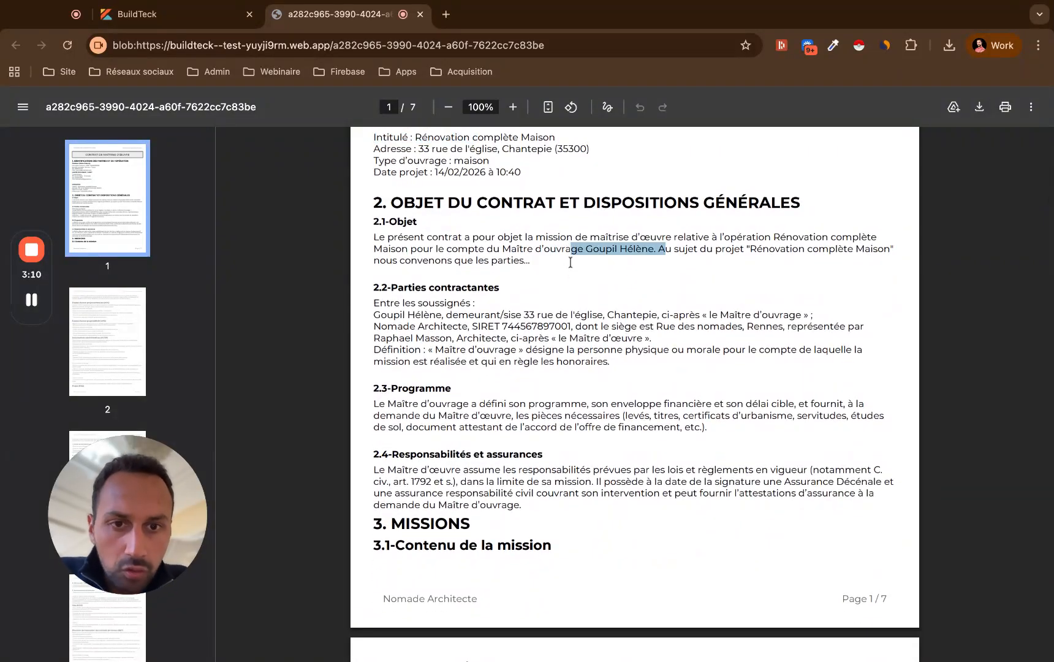